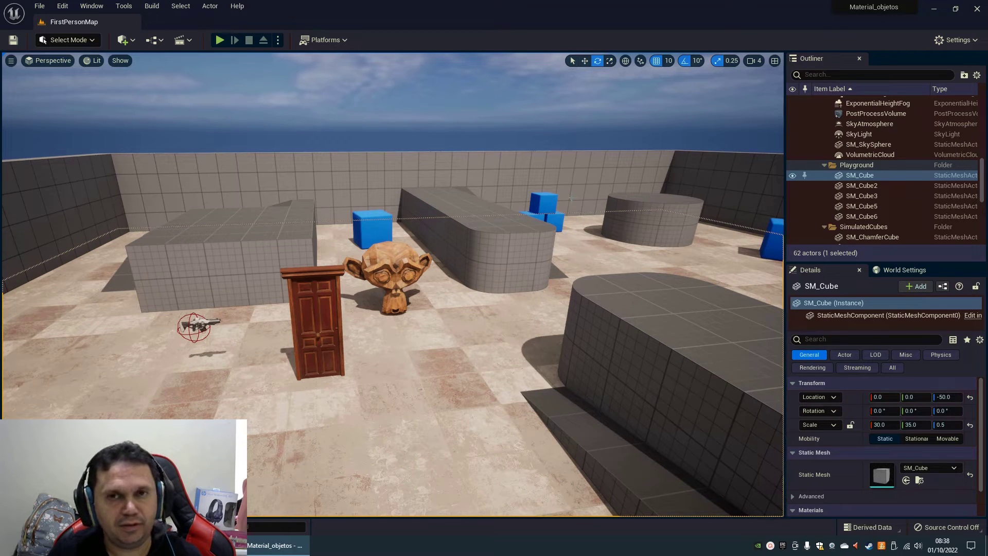
- Fly around the level toward the monkey, door and blue cubes to inspect the sky
mouse_move(413, 278)
right_mouse_down()
mouse_move(504, 278)
mouse_move(496, 278)
right_mouse_up()
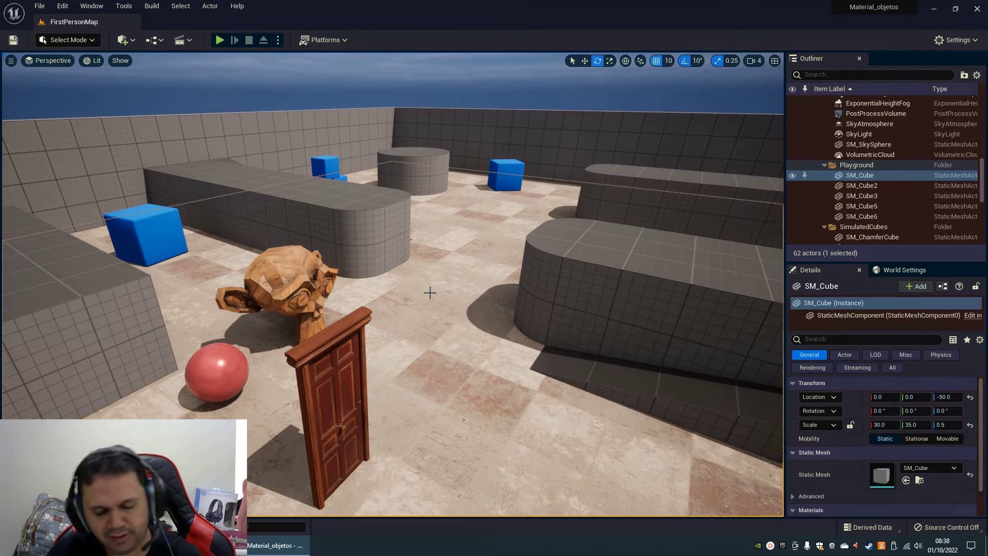
right_click_drag(407, 309, 405, 310)
scroll(406, 310, "down", 6)
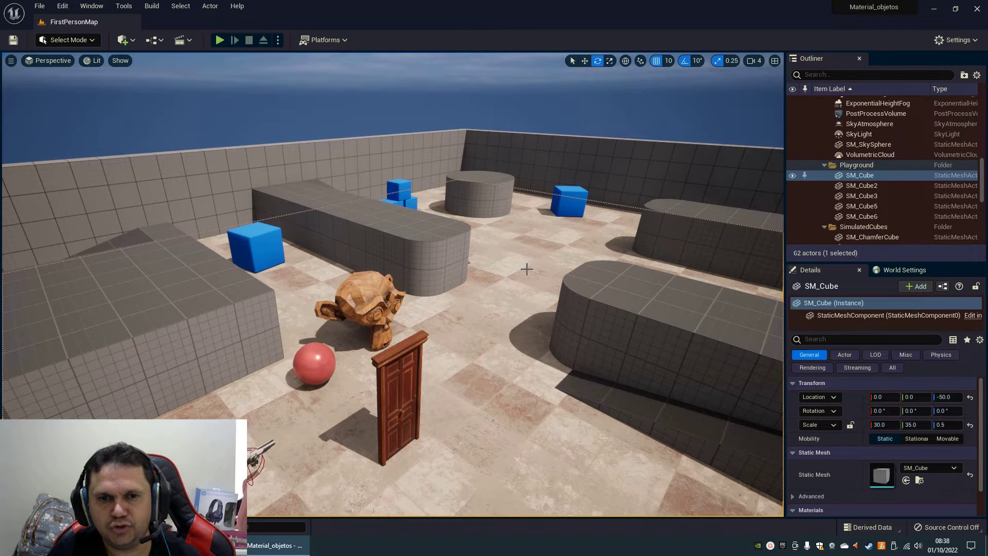
key("w")
mouse_move(483, 303)
right_mouse_down()
mouse_move(673, 338)
mouse_move(597, 297)
mouse_move(483, 303)
right_mouse_up()
key("s")
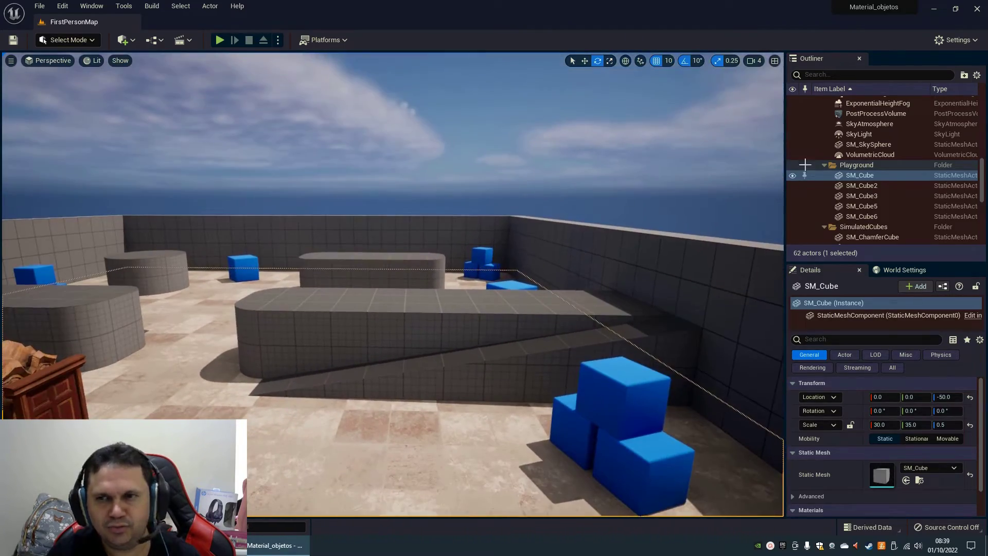
scroll(880, 185, "down", 2)
scroll(895, 196, "up", 4)
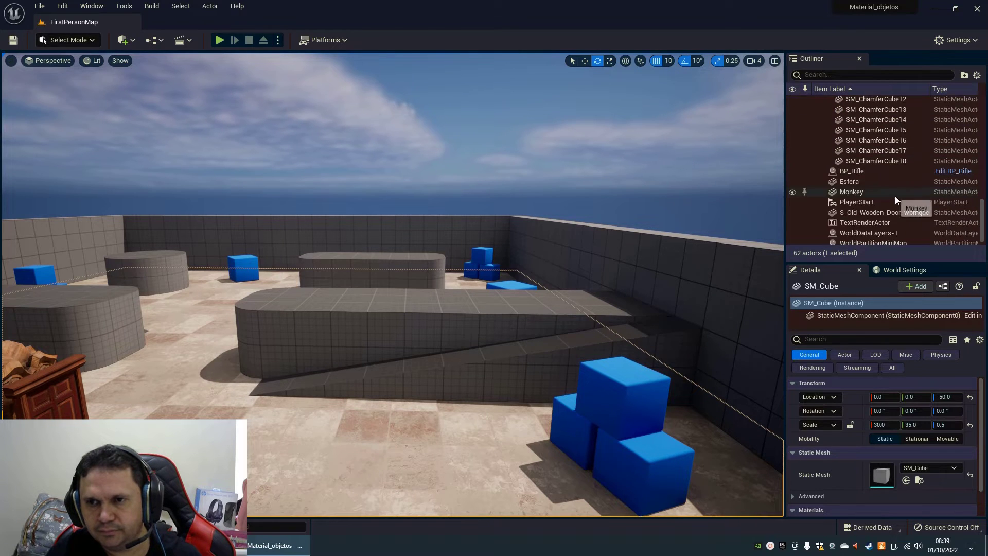
scroll(903, 199, "up", 3)
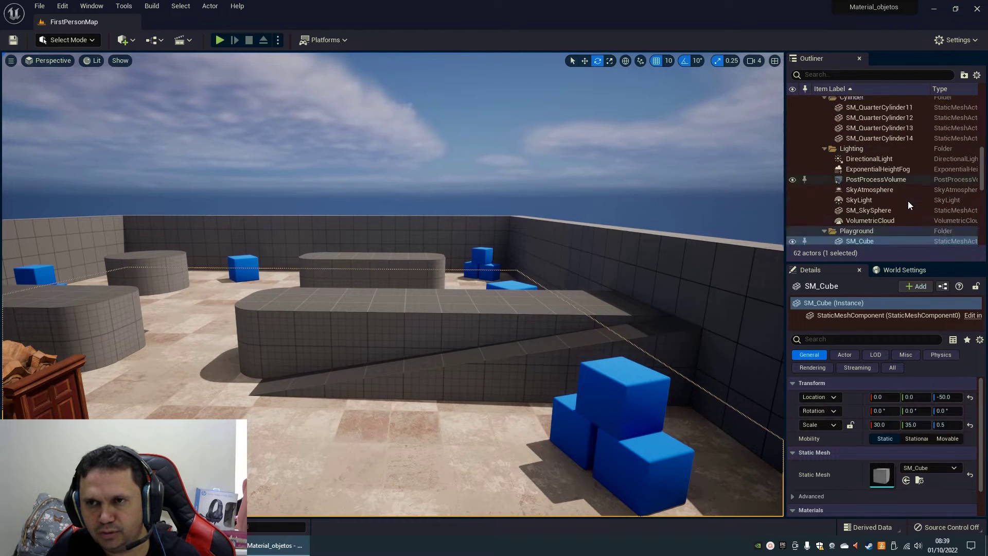
scroll(907, 200, "down", 2)
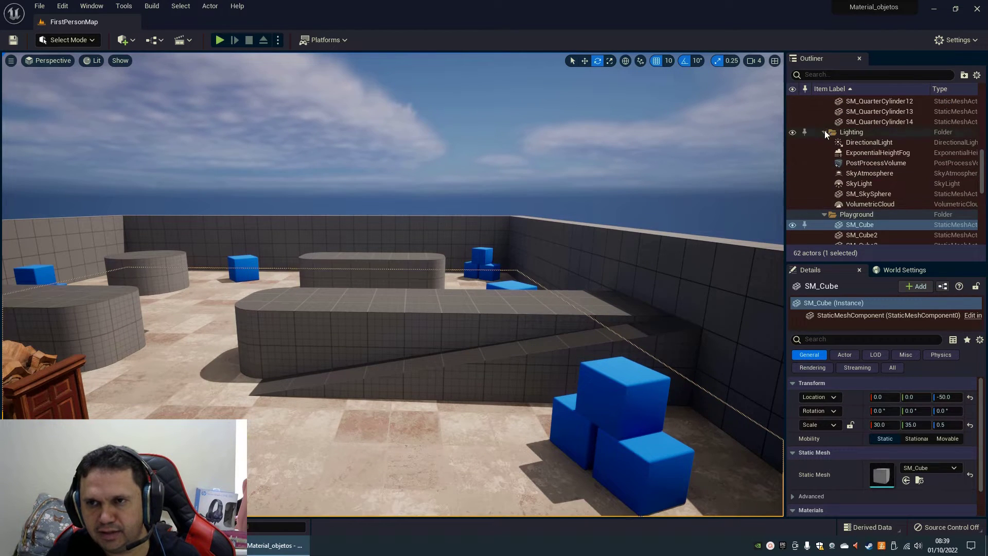
- Toggle the directional light, sky atmosphere and height fog visibility to compare their effect
left_click(791, 144)
left_click(791, 144)
left_click(872, 174)
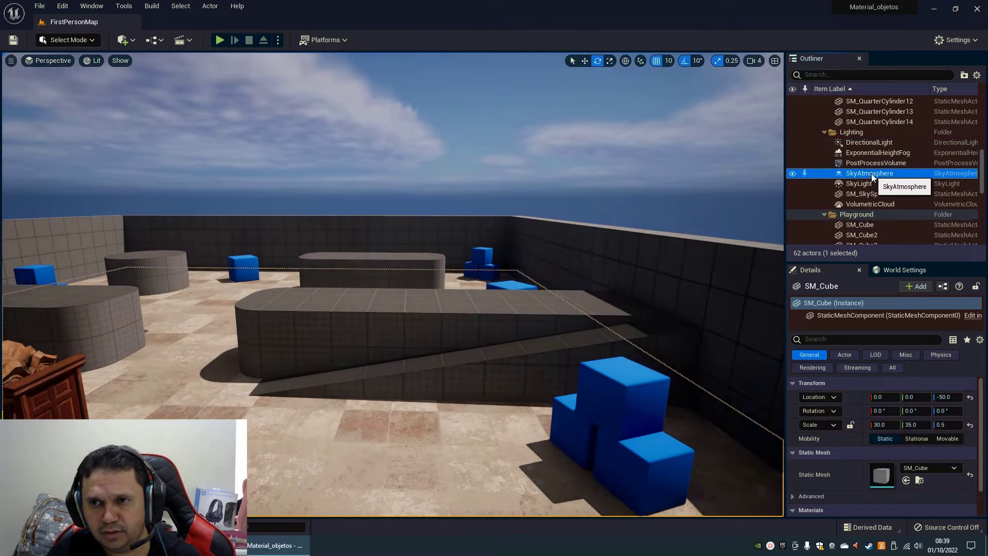
left_click(792, 173)
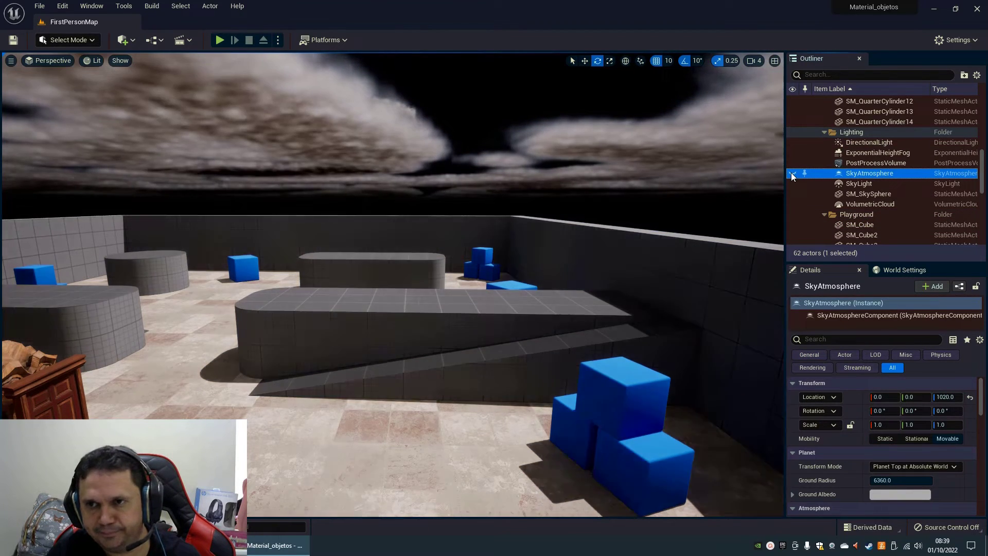
left_click(791, 173)
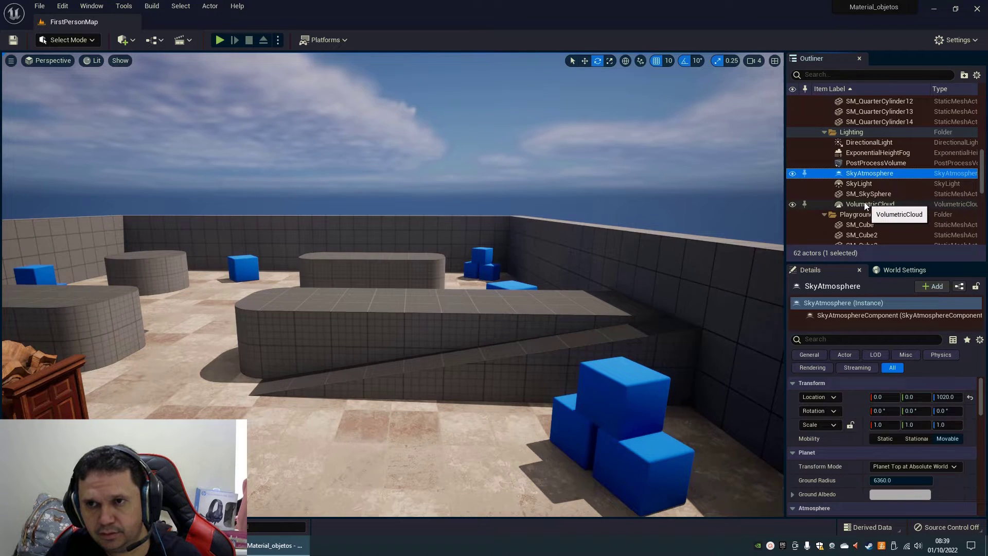
left_click(879, 153)
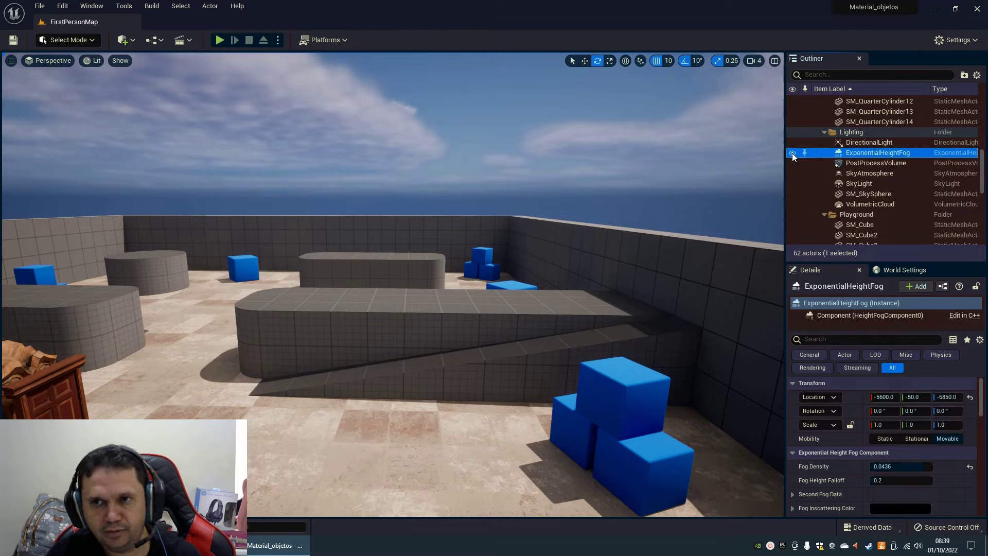
left_click(792, 153)
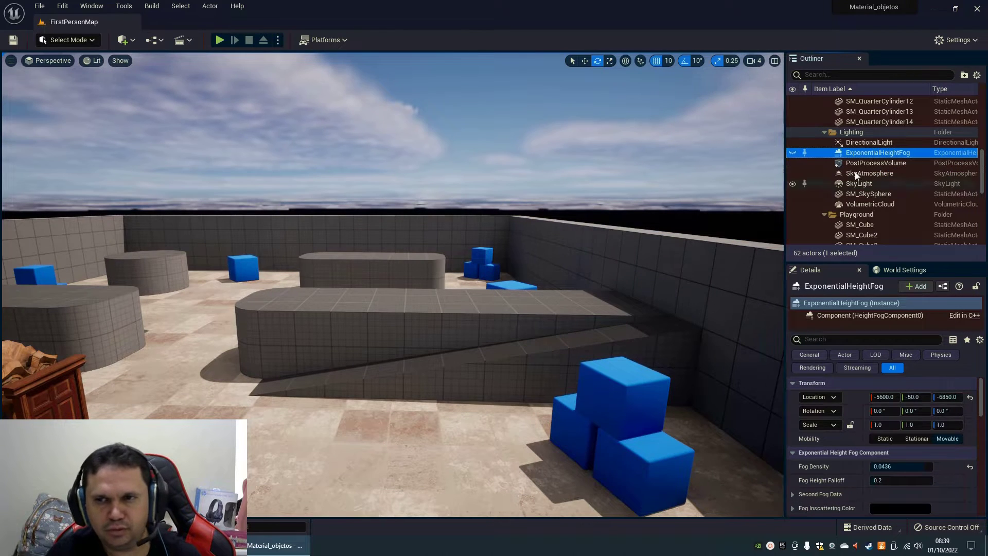
left_click(792, 153)
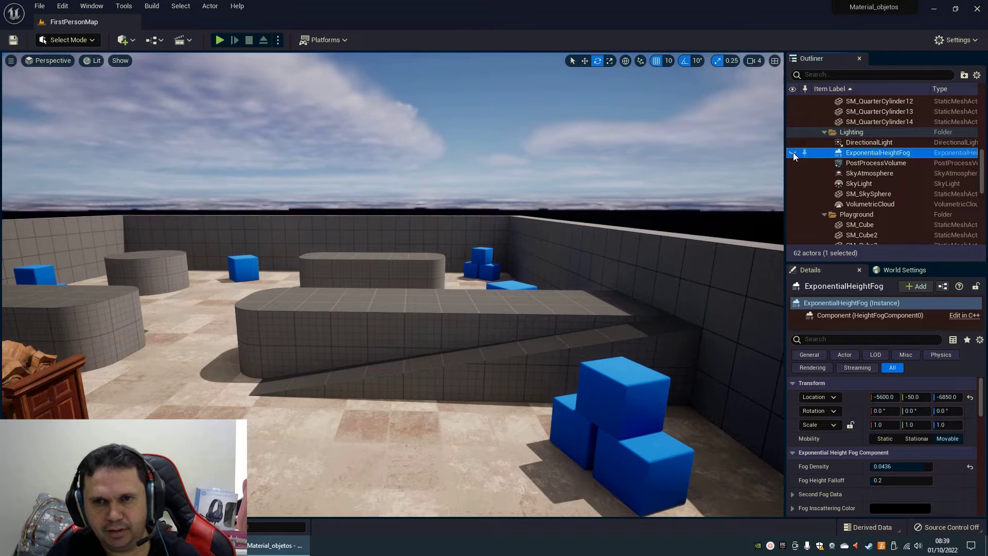
left_click(792, 152)
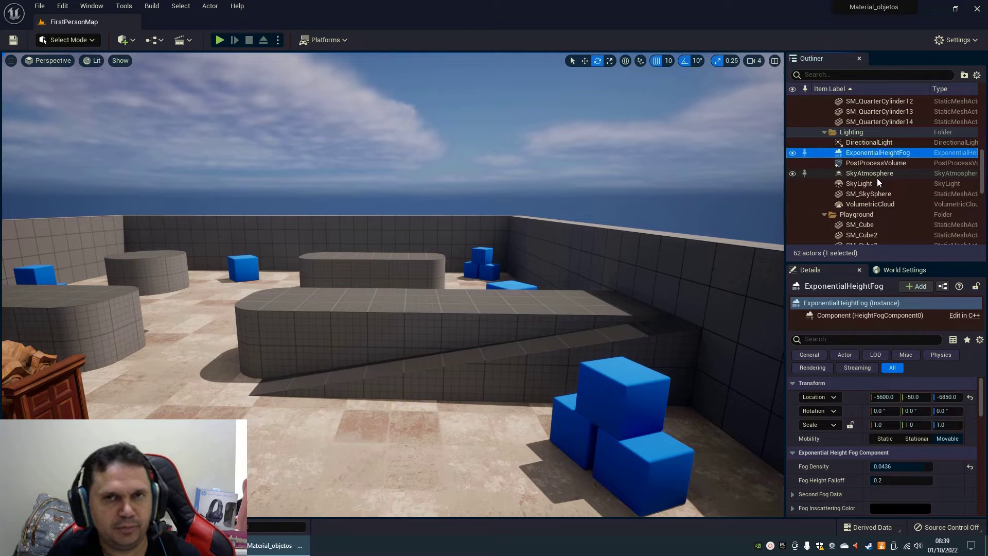
left_click_drag(371, 312, 363, 313)
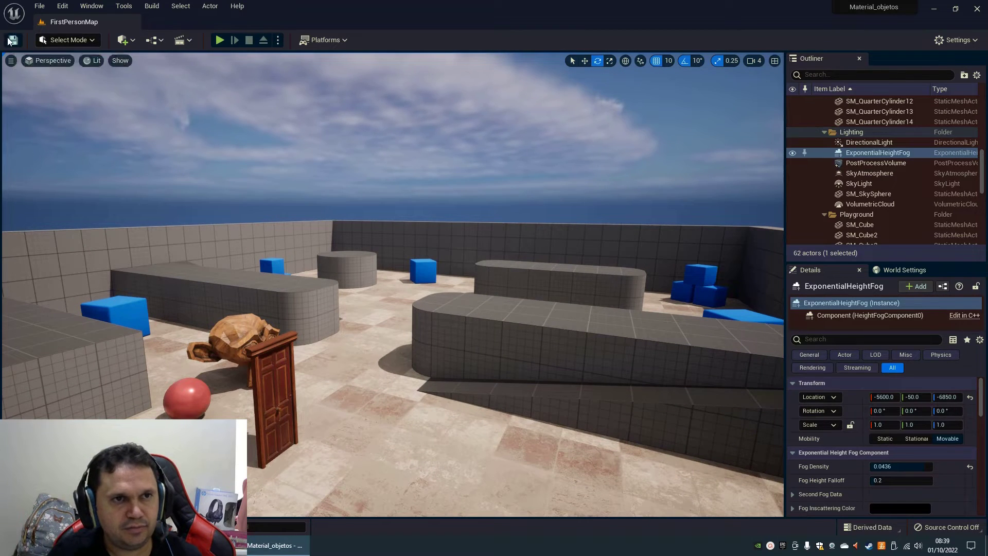
- Enable the HDRIBackdrop plugin, found by searching 'hdri', and restart the editor
left_click(62, 5)
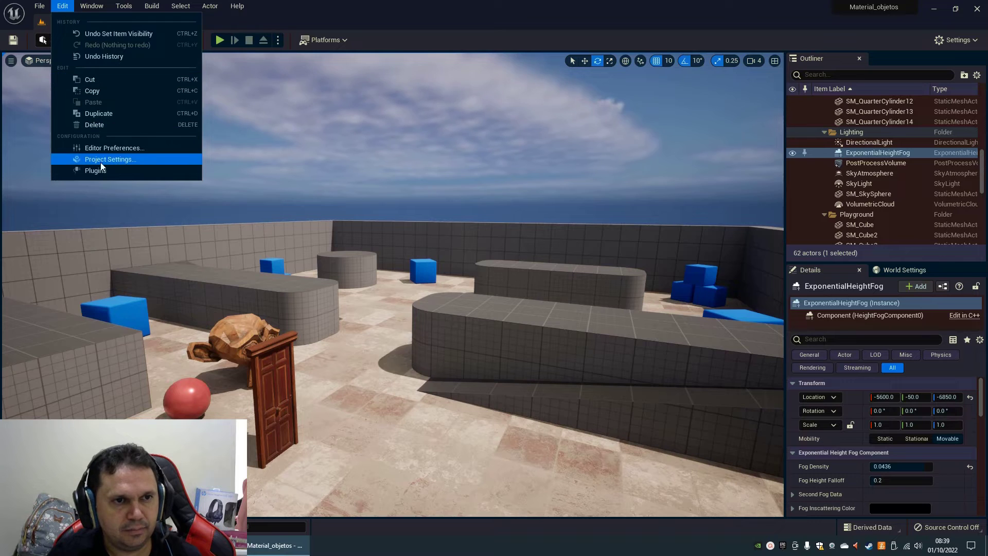
left_click(88, 172)
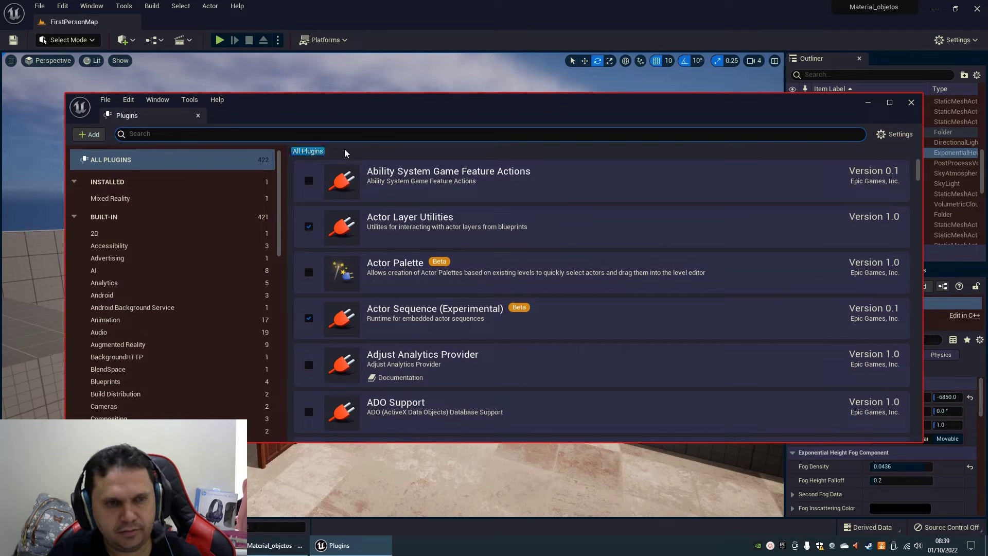
type("hdri")
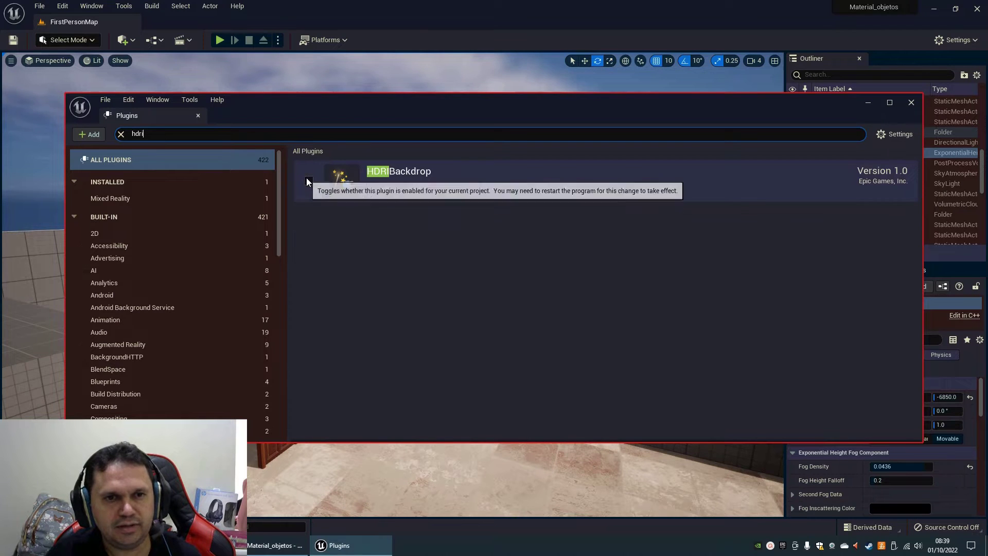
left_click(309, 182)
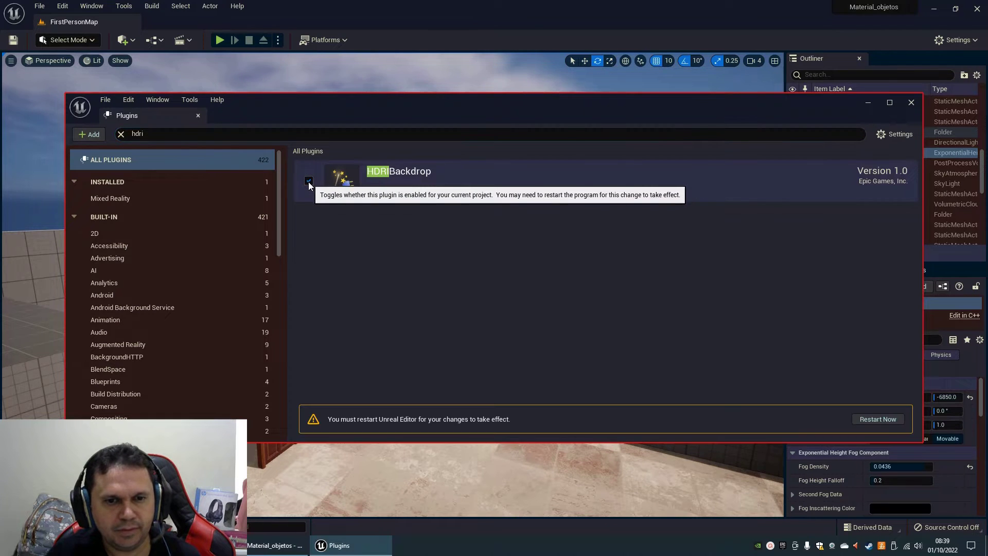
left_click(871, 418)
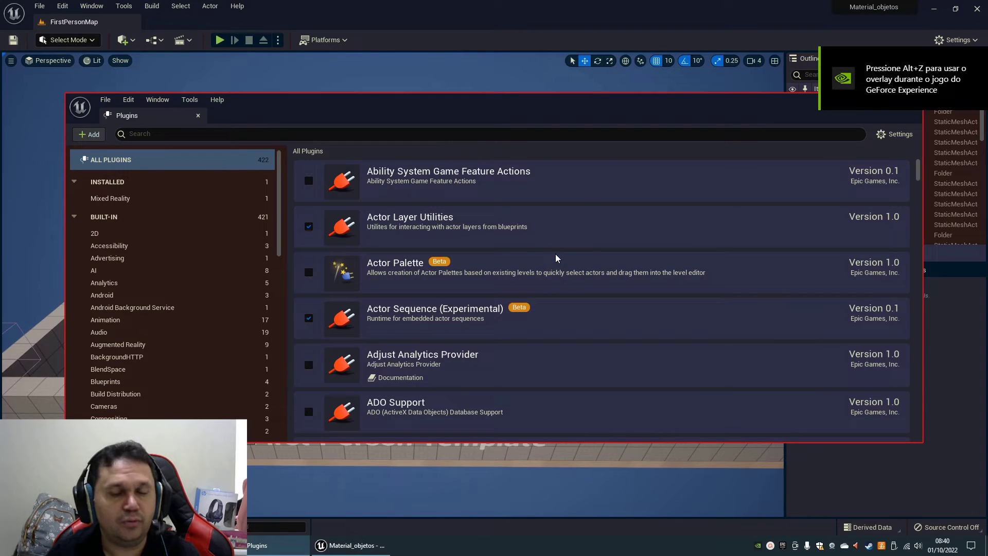
- Close the Plugins window and bring up the Quick Add Lights list offering HDRI Backdrop
left_click_drag(613, 108, 435, 134)
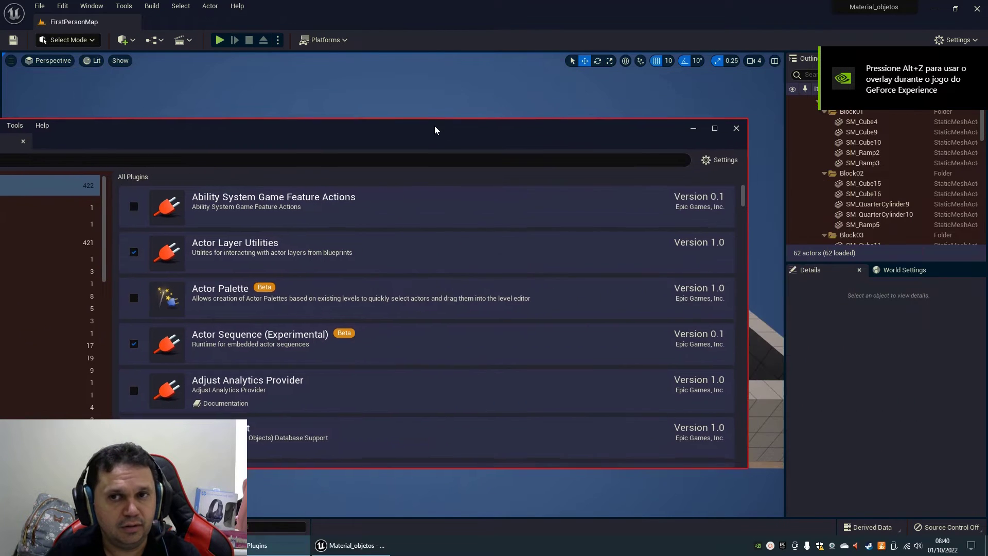
left_click(734, 129)
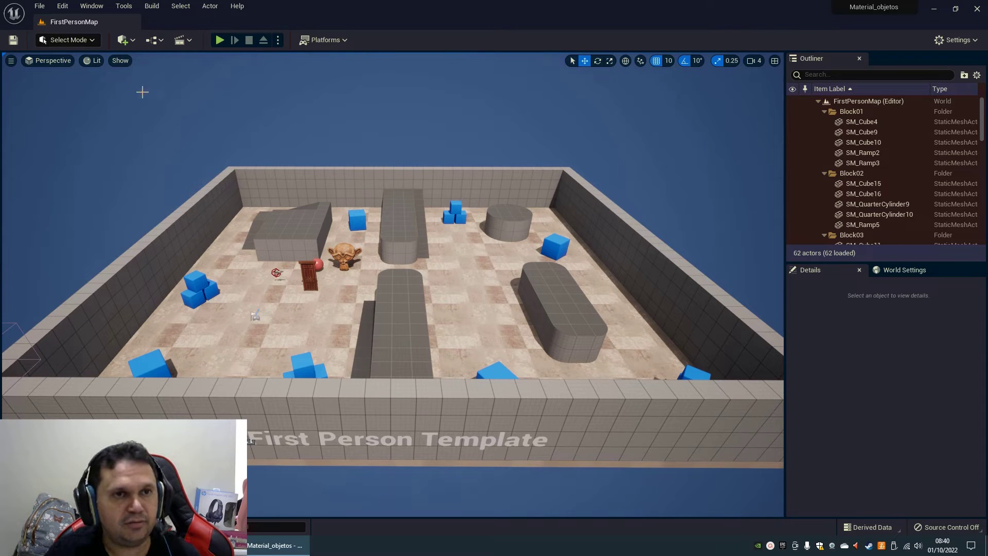
left_click(122, 39)
mouse_move(161, 139)
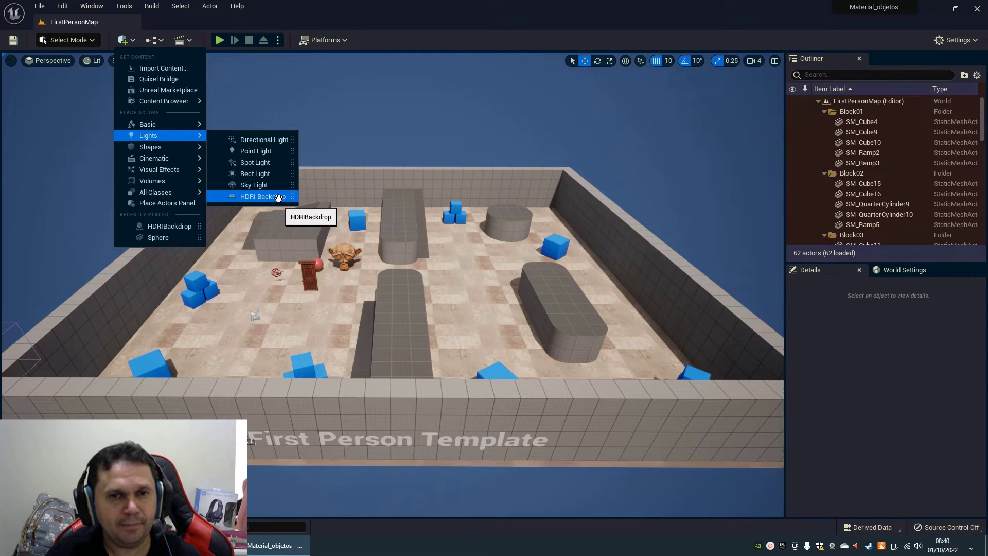
- Place an HDRIBackdrop in the level and drag it down to Location Z -30
left_click(277, 197)
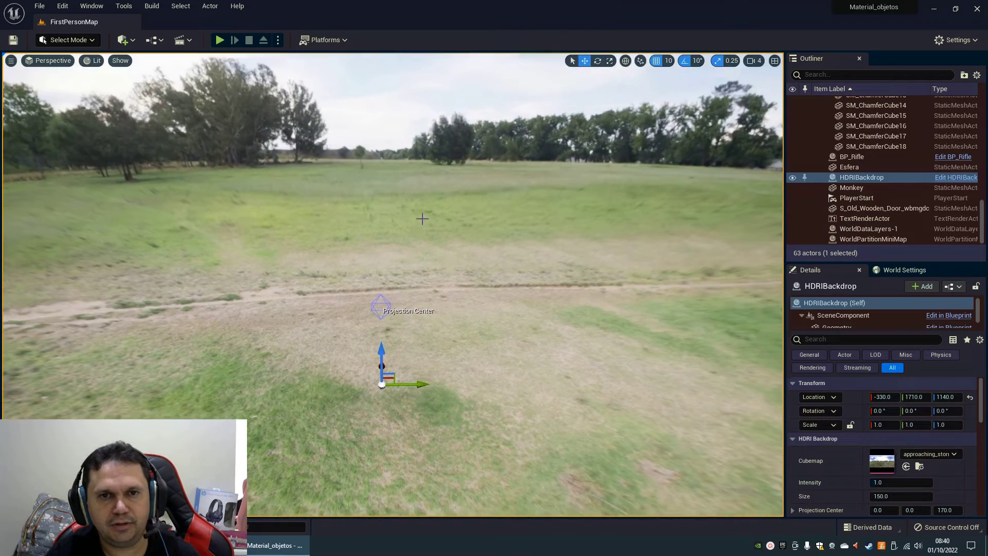
mouse_move(416, 256)
right_mouse_down()
mouse_move(415, 234)
mouse_move(419, 284)
right_mouse_up()
mouse_move(402, 296)
left_mouse_down()
mouse_move(401, 393)
mouse_move(382, 30)
mouse_move(392, 436)
left_mouse_up()
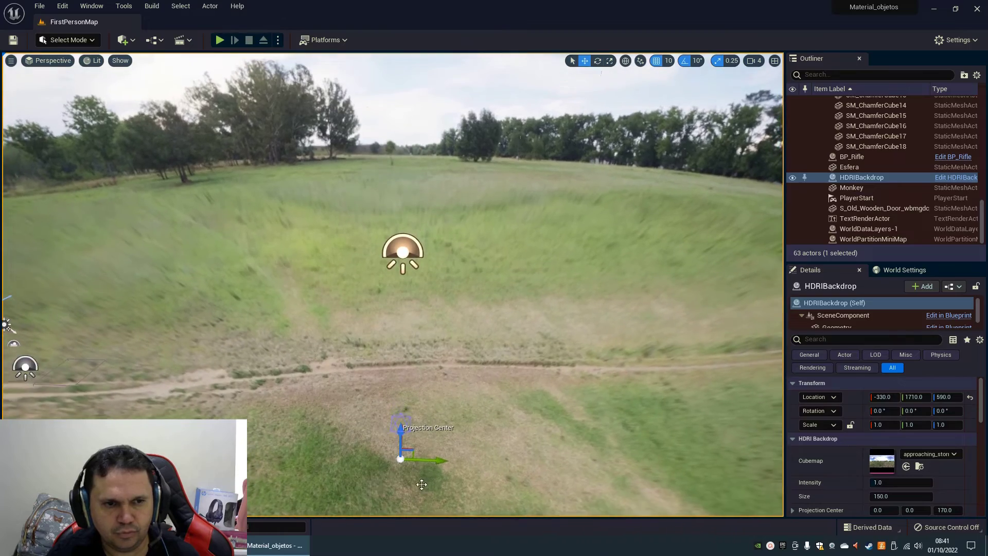
mouse_move(422, 484)
right_mouse_down()
mouse_move(441, 552)
mouse_move(422, 489)
mouse_move(435, 453)
right_mouse_up()
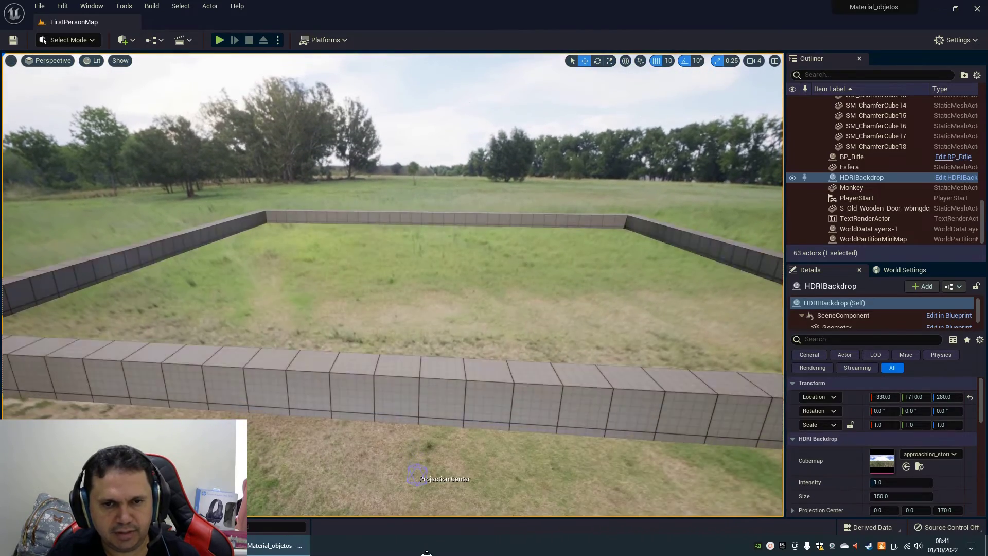
right_click_drag(473, 419, 480, 491)
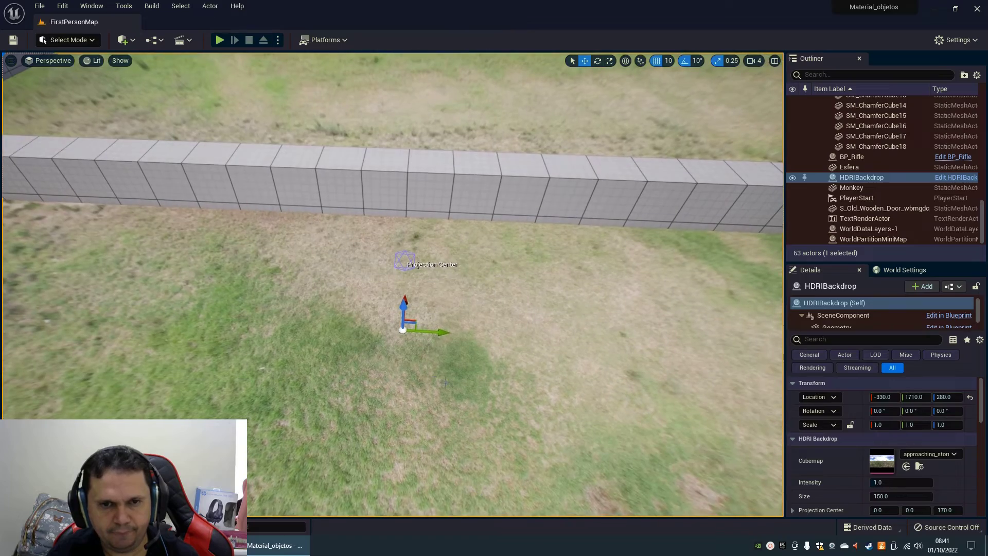
mouse_move(401, 322)
left_mouse_down()
mouse_move(401, 407)
mouse_move(402, 381)
left_mouse_up()
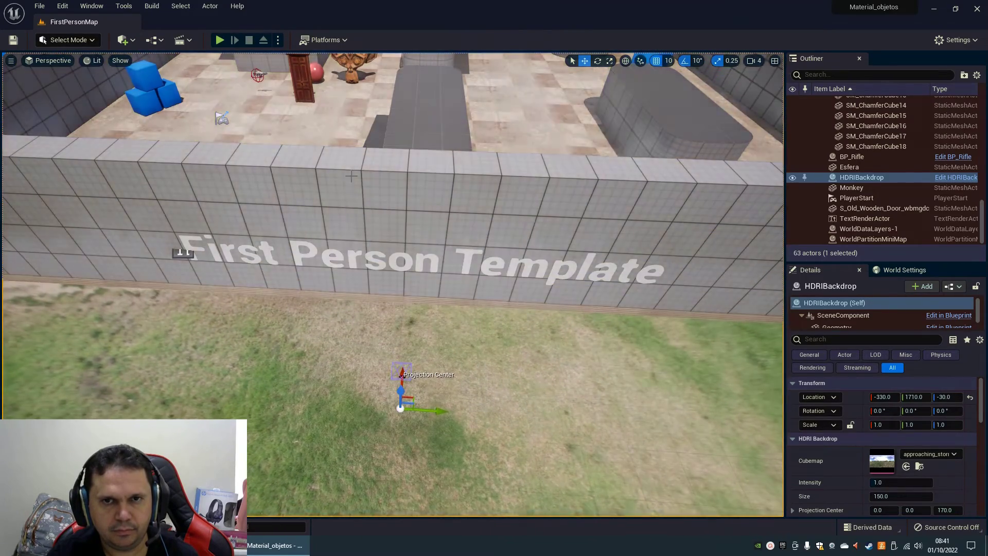
mouse_move(402, 391)
right_mouse_down()
mouse_move(347, 128)
mouse_move(513, 123)
right_mouse_up()
- Fly around the level to check the grassy field lines up with the floor
scroll(347, 127, "up", 5)
scroll(347, 131, "up", 5)
scroll(348, 135, "up", 5)
scroll(348, 139, "up", 5)
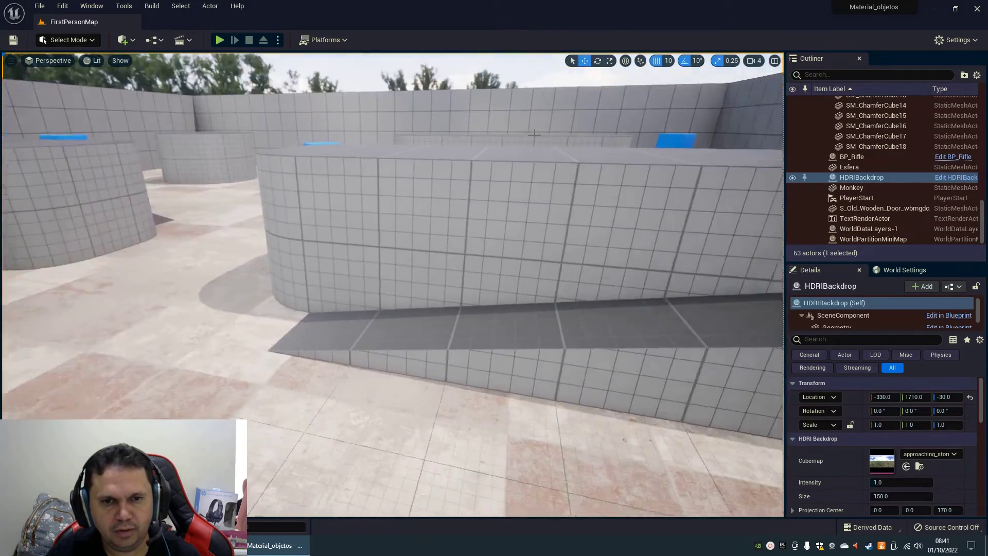
scroll(512, 124, "down", 5)
scroll(517, 122, "down", 5)
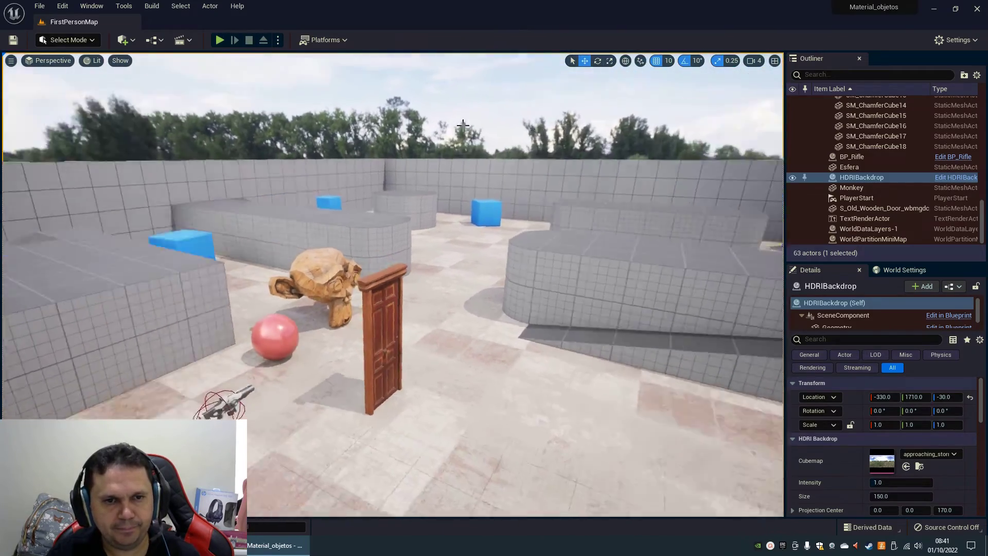
scroll(523, 121, "down", 5)
scroll(528, 120, "down", 5)
right_click_drag(527, 121, 573, 110)
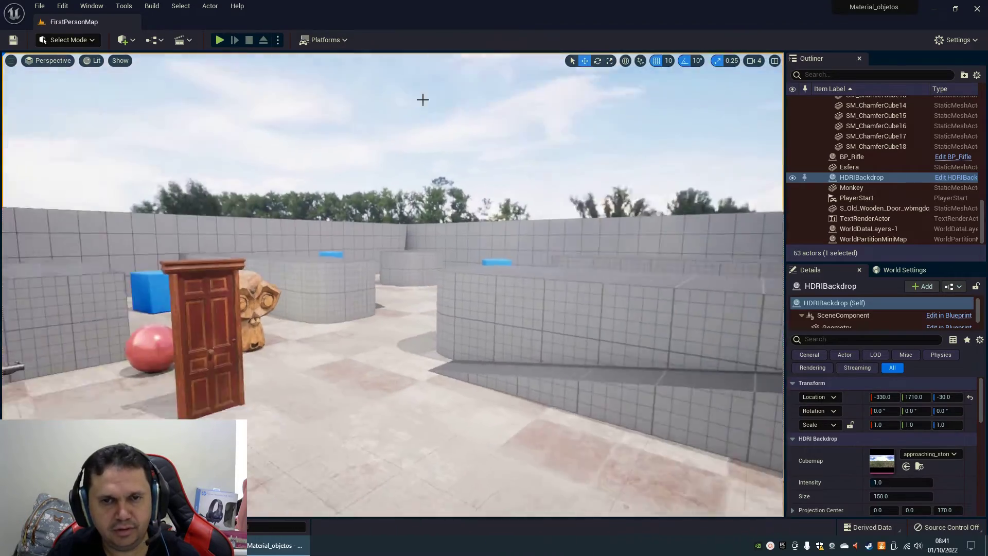
right_click_drag(421, 97, 322, 75)
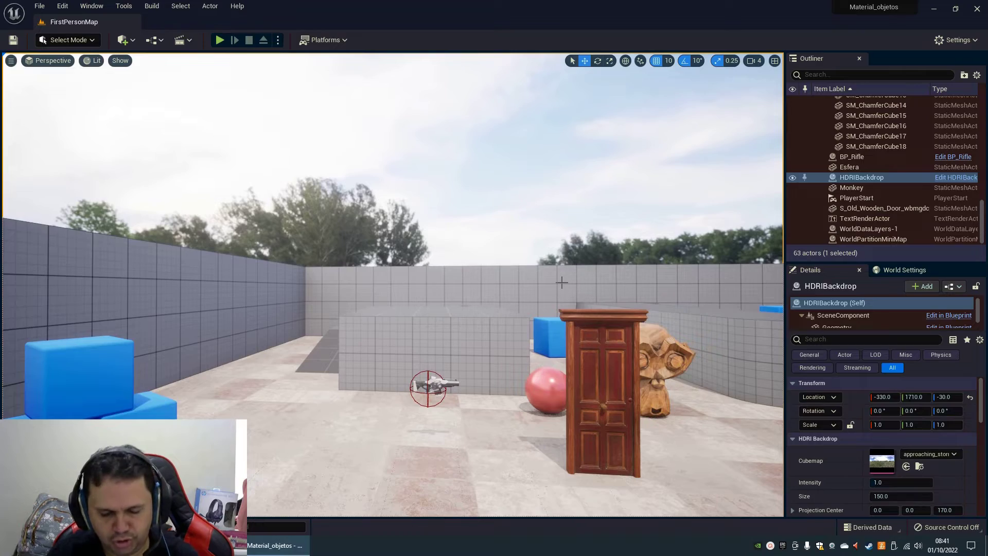
key("alt+p")
left_click(443, 276)
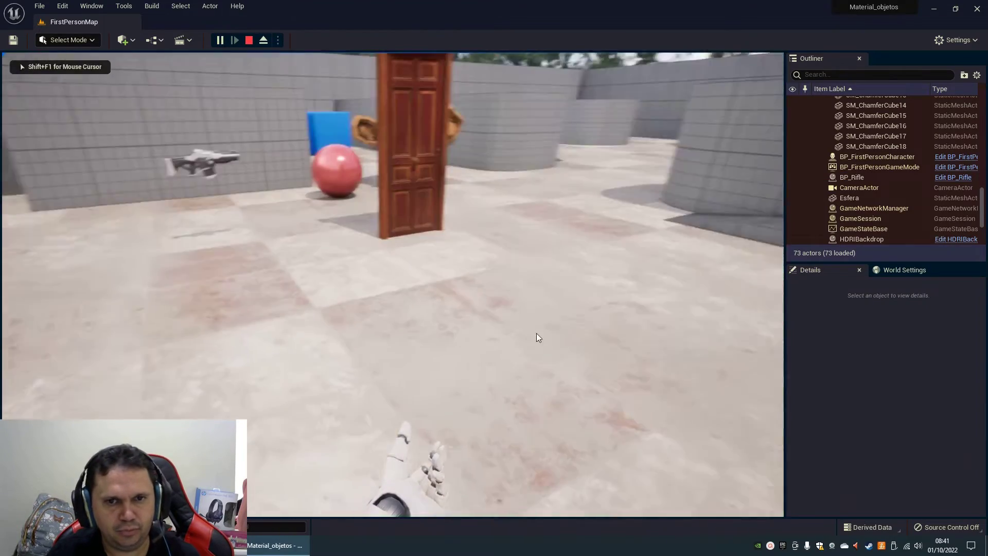
key("w")
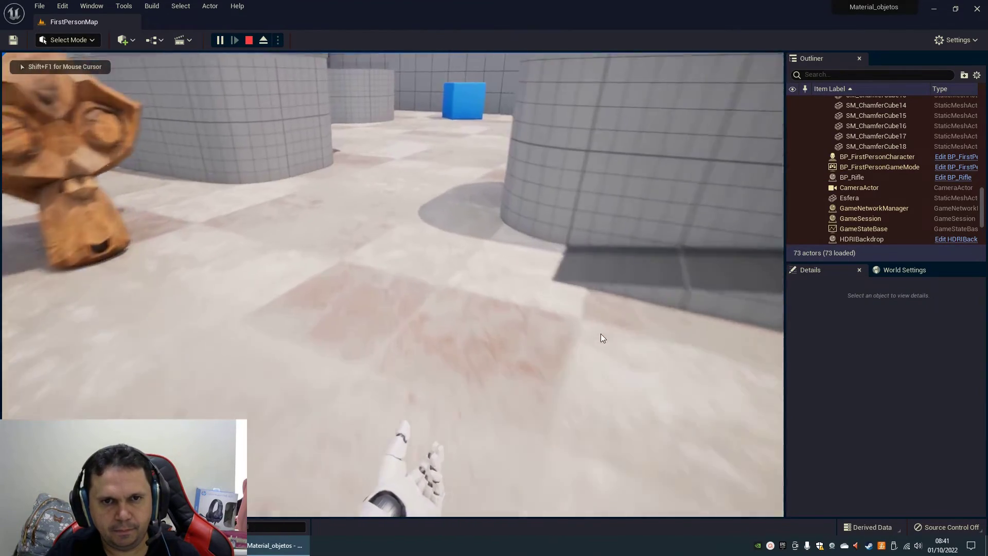
key("w")
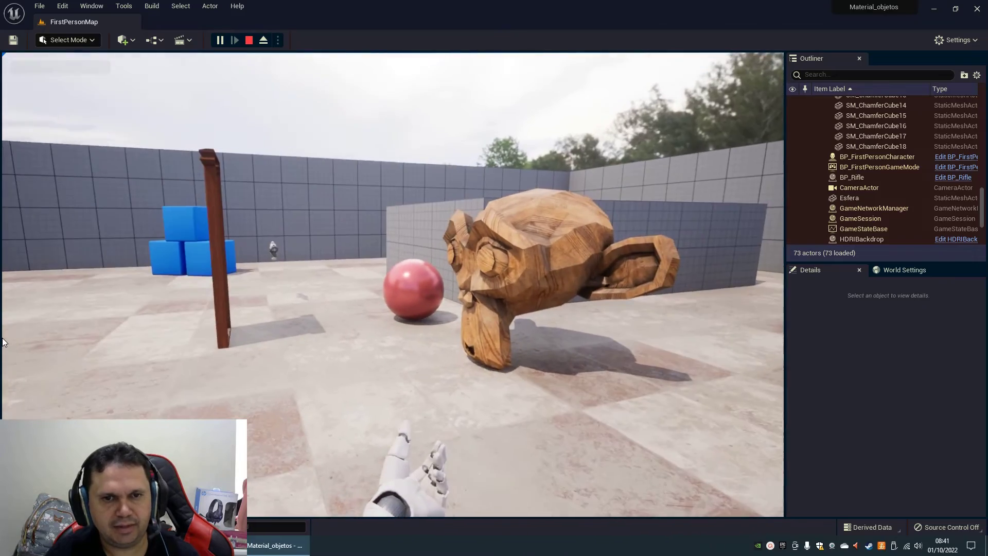
key("Escape")
mouse_move(161, 381)
right_mouse_down()
mouse_move(176, 391)
mouse_move(180, 335)
mouse_move(217, 342)
right_mouse_up()
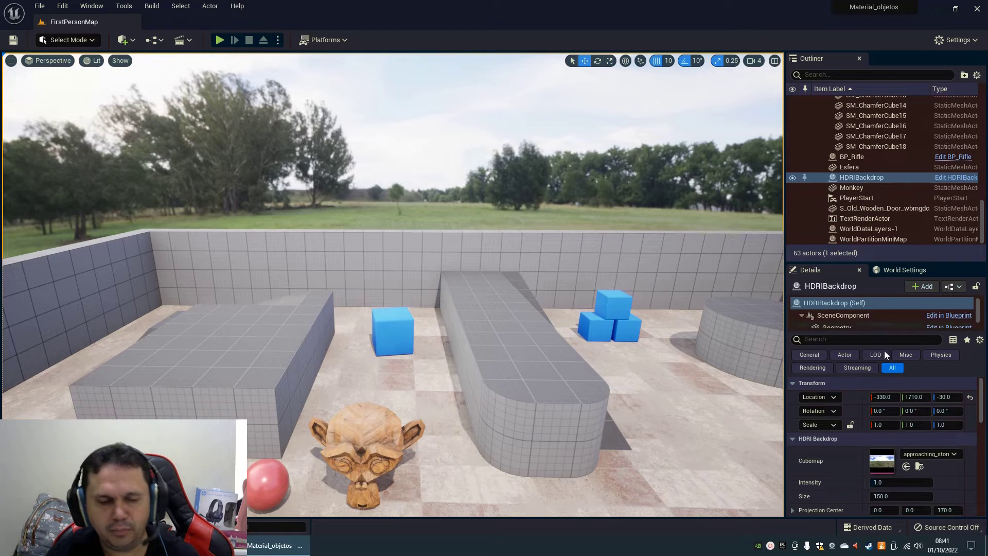
scroll(950, 412, "down", 3)
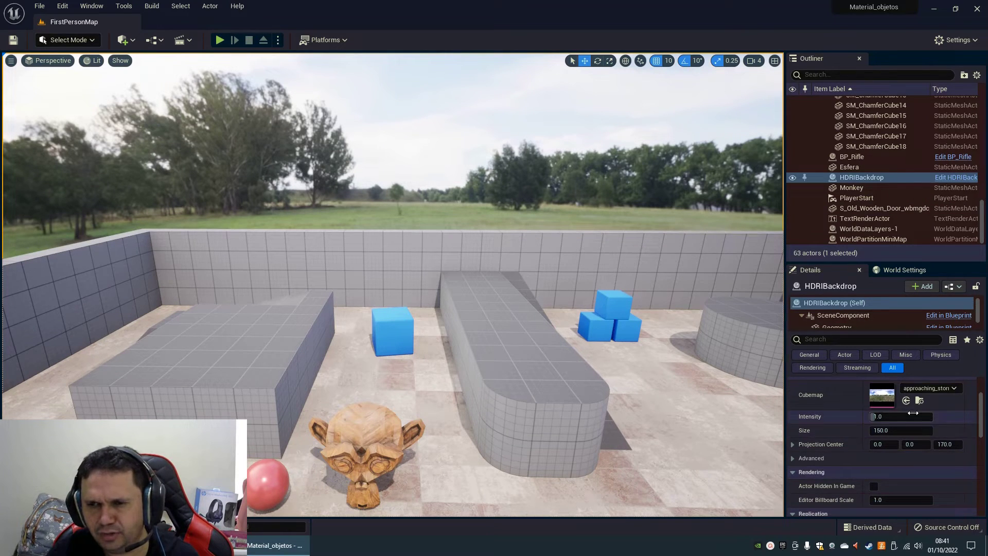
left_click(913, 416)
key("Return")
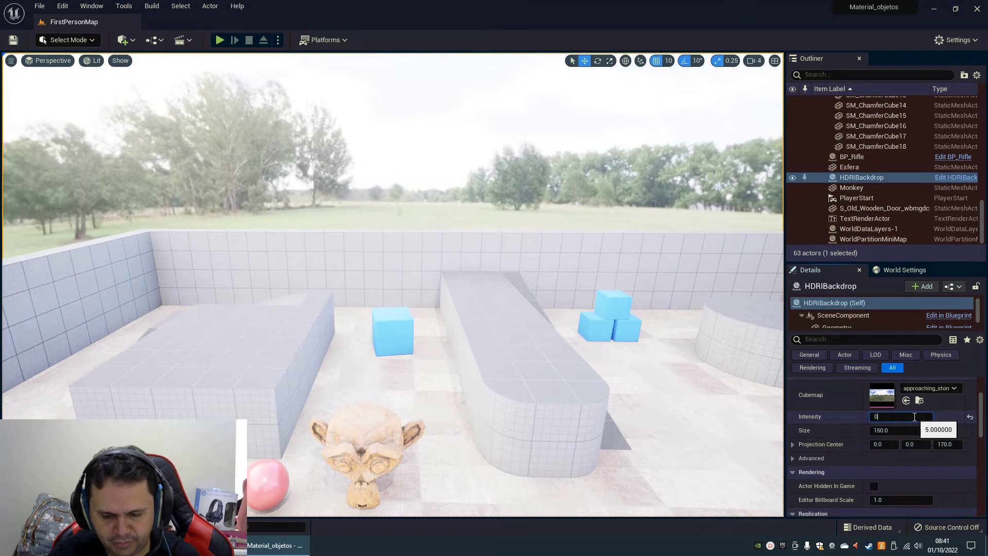
type(".2")
key("Return")
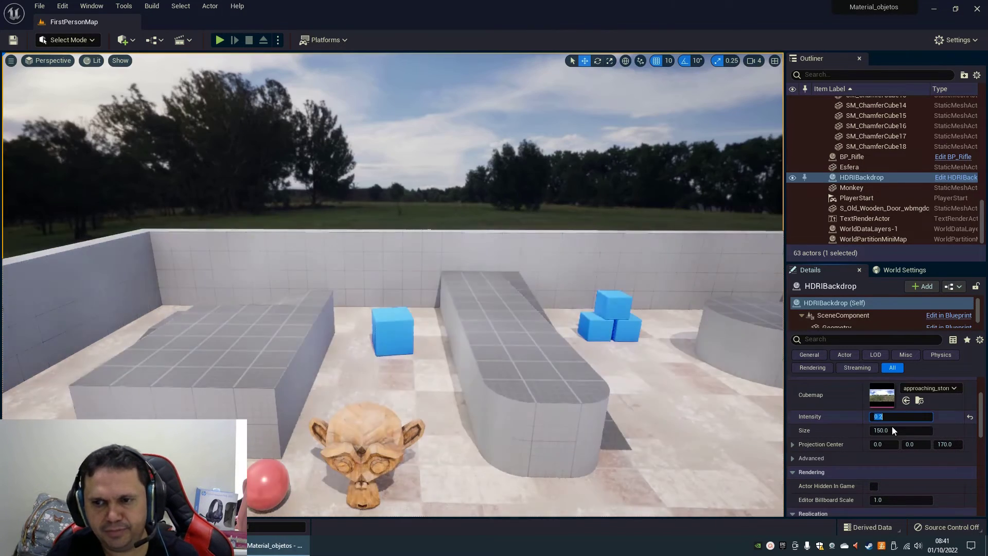
type("1")
key("Return")
type("1000")
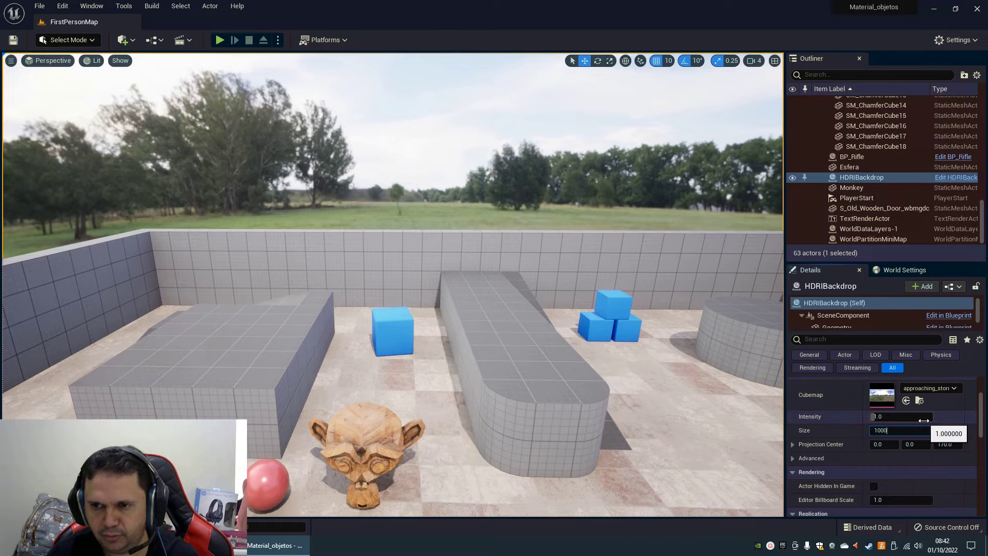
key("Return")
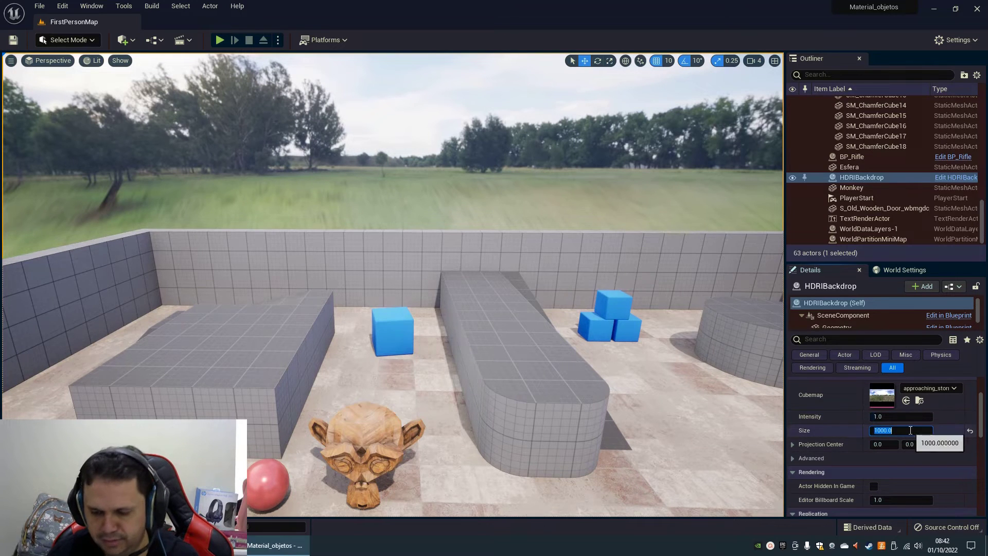
type("10")
key("Return")
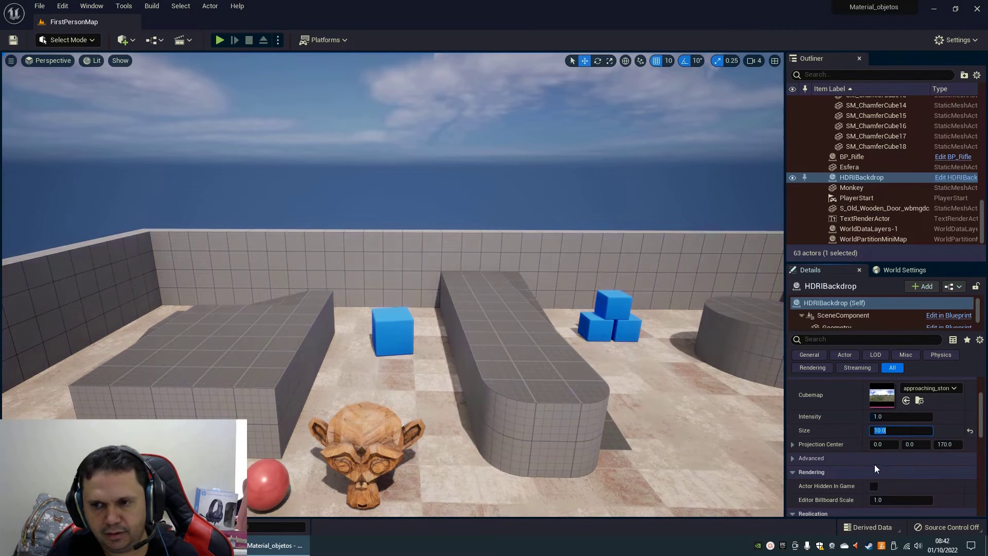
type("501")
key("Return")
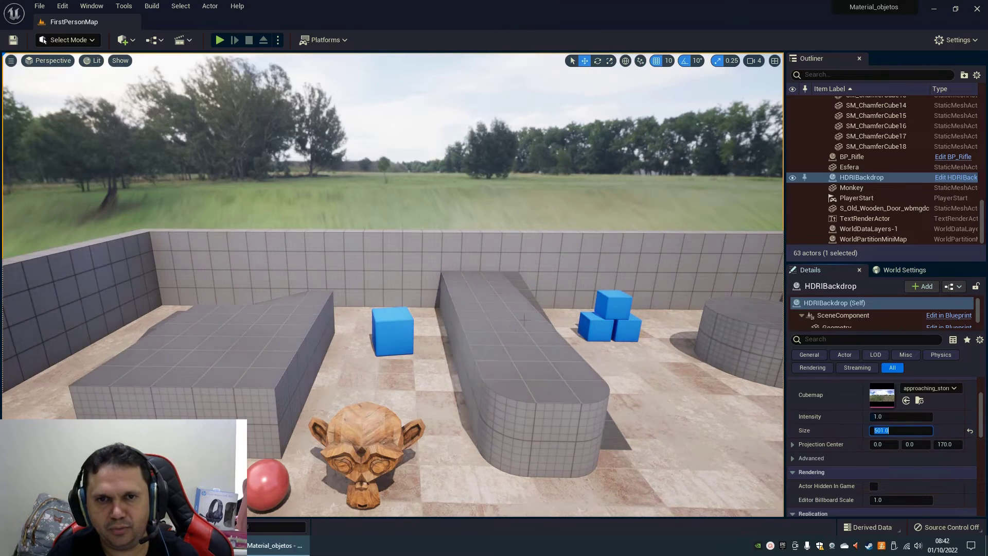
left_click_drag(520, 323, 545, 360)
middle_click_drag(520, 323, 489, 323)
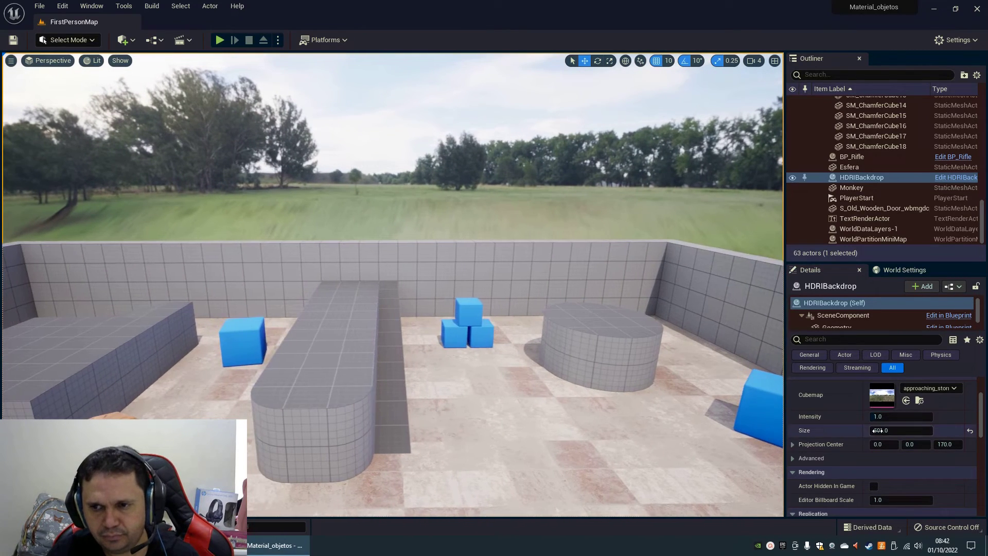
left_click(970, 431)
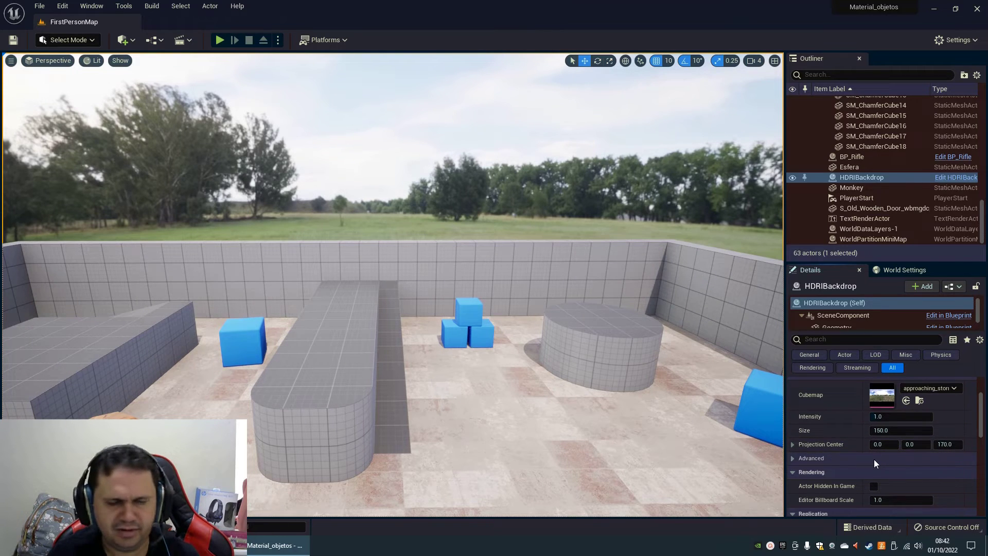
mouse_move(479, 381)
right_mouse_down()
mouse_move(271, 426)
mouse_move(628, 381)
mouse_move(468, 393)
right_mouse_up()
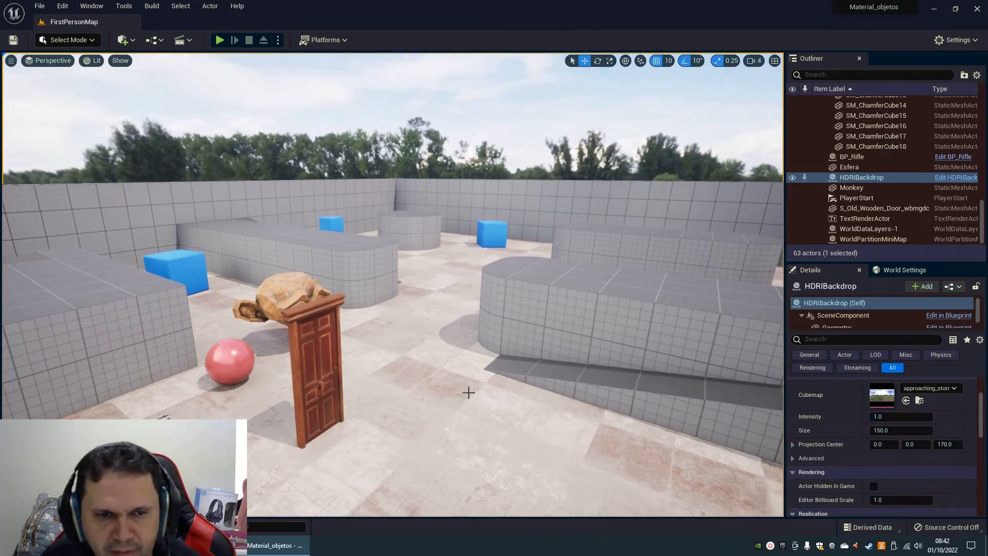
- Select the DirectionalLight in the Outliner and frame it in the viewport
scroll(875, 174, "up", 5)
scroll(875, 174, "up", 5)
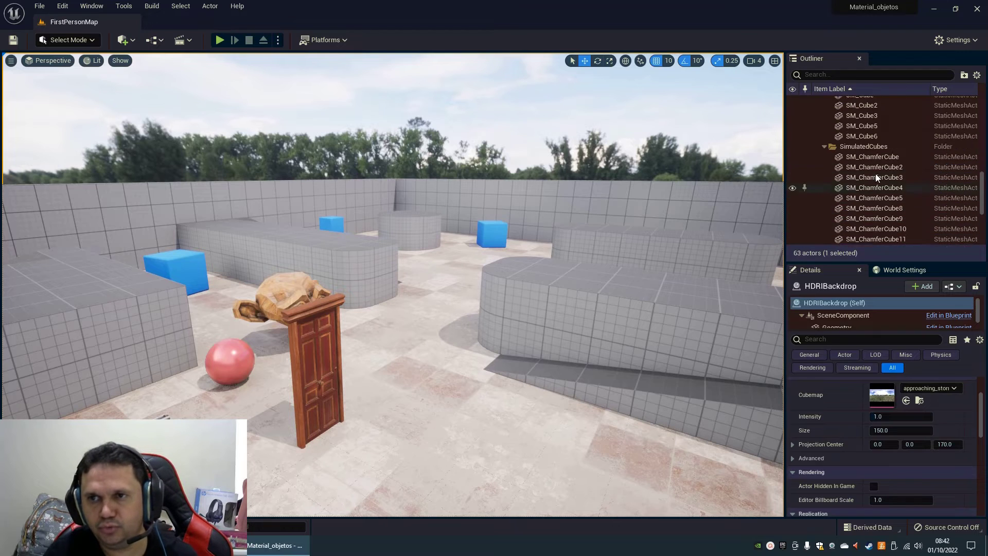
scroll(875, 174, "up", 3)
scroll(874, 173, "down", 3)
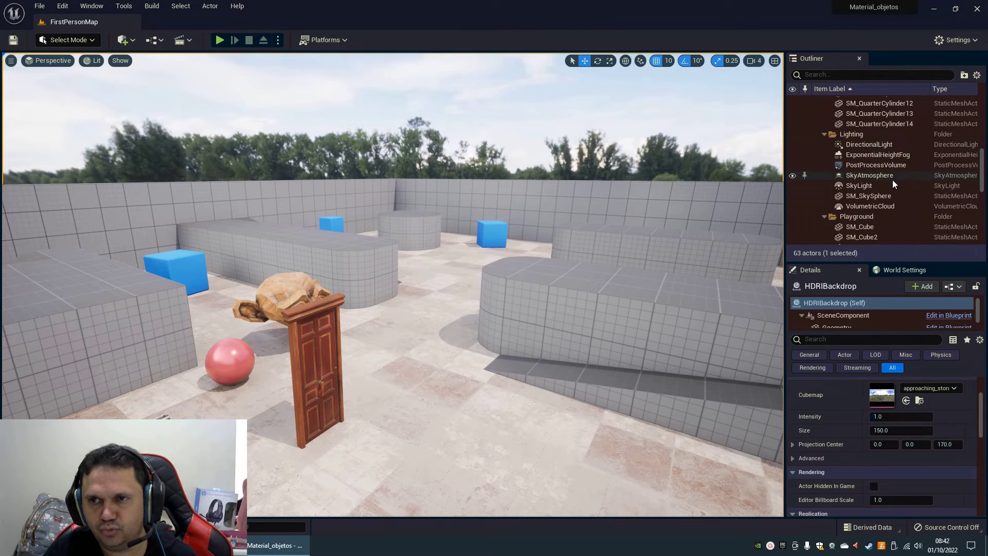
left_click(855, 147)
key("f")
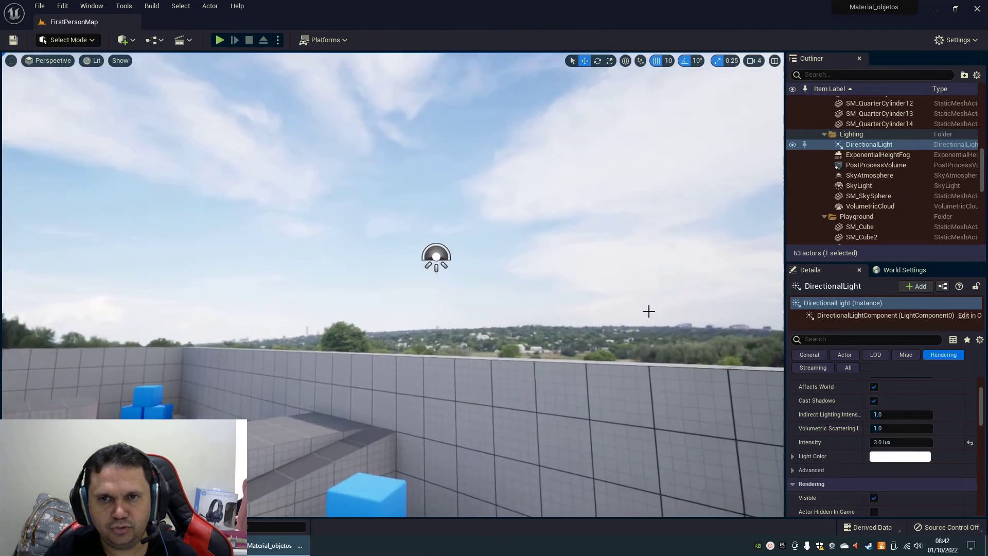
- Rotate the DirectionalLight to a new sun angle and view the re-cast shadows over the arena
right_click_drag(648, 310, 453, 367)
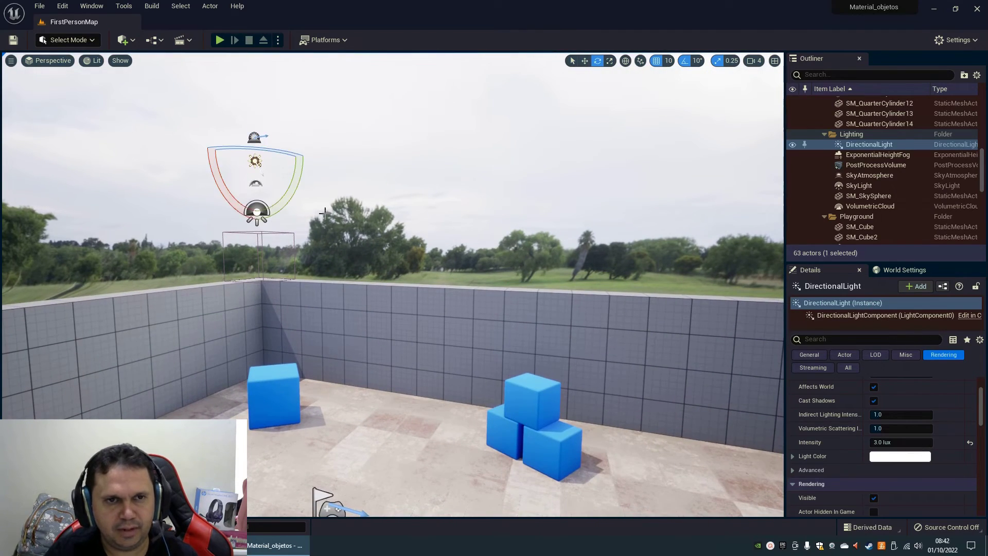
mouse_move(305, 205)
left_mouse_down()
mouse_move(29, 126)
mouse_move(48, 2)
mouse_move(3, 2)
left_mouse_up()
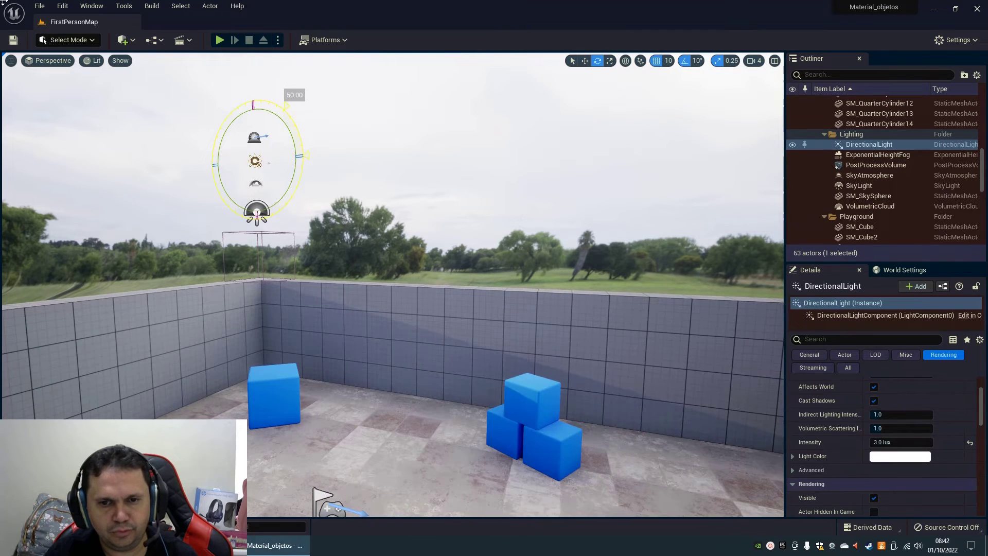
mouse_move(380, 352)
right_mouse_down()
mouse_move(662, 459)
mouse_move(632, 409)
right_mouse_up()
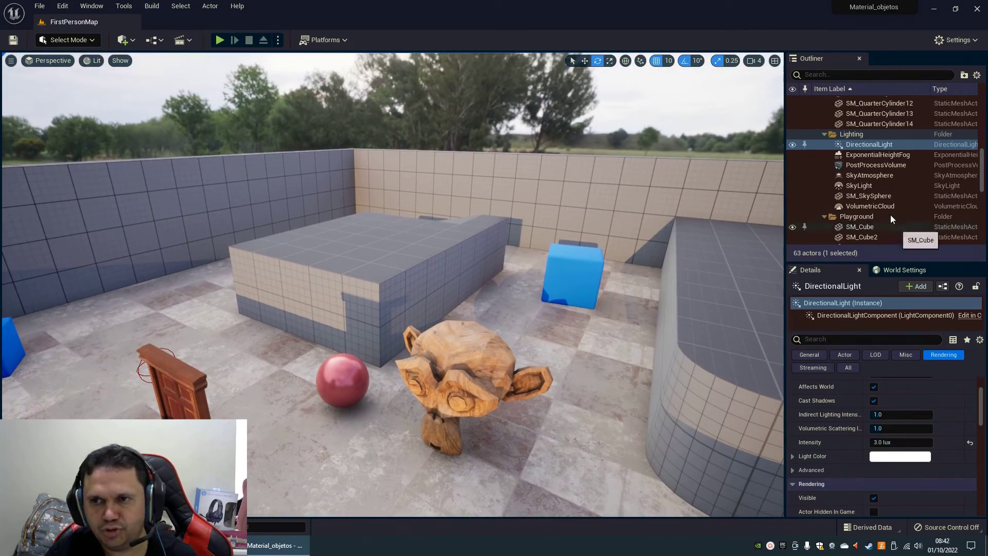
scroll(908, 227, "up", 2)
scroll(907, 227, "up", 1)
scroll(916, 227, "down", 2)
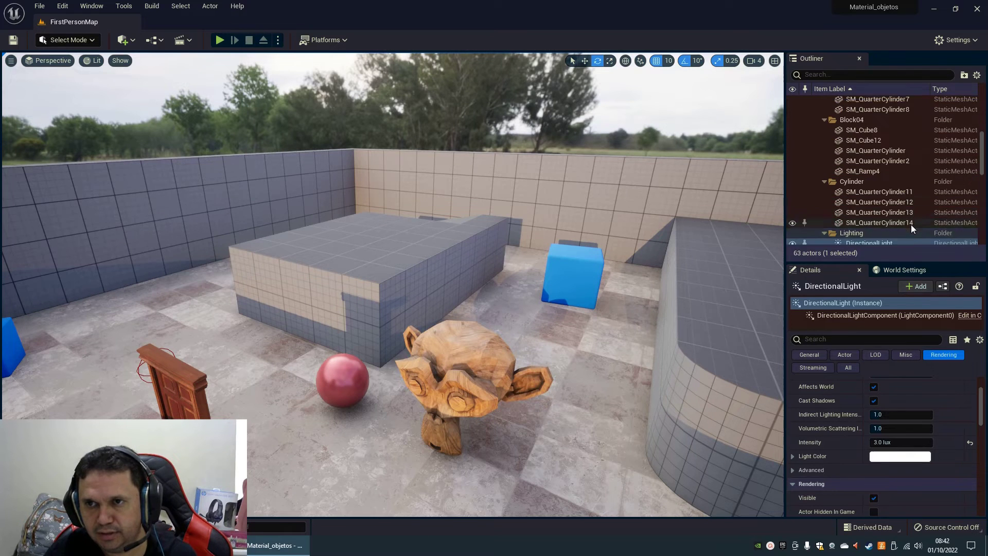
scroll(923, 228, "down", 3)
scroll(933, 229, "down", 3)
scroll(933, 230, "down", 2)
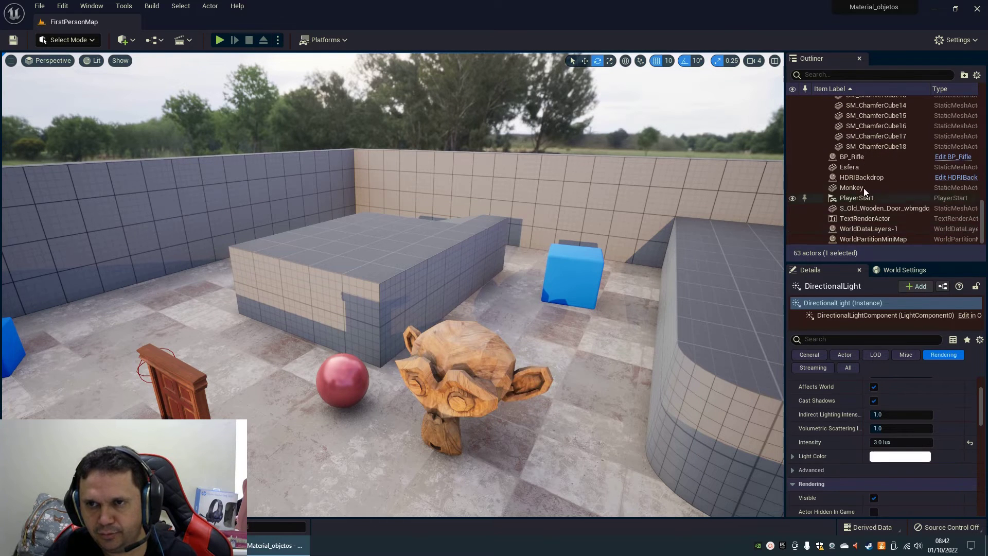
- Hide the HDRIBackdrop to show the default sky, then tilt the DirectionalLight to bright daylight
left_click(792, 178)
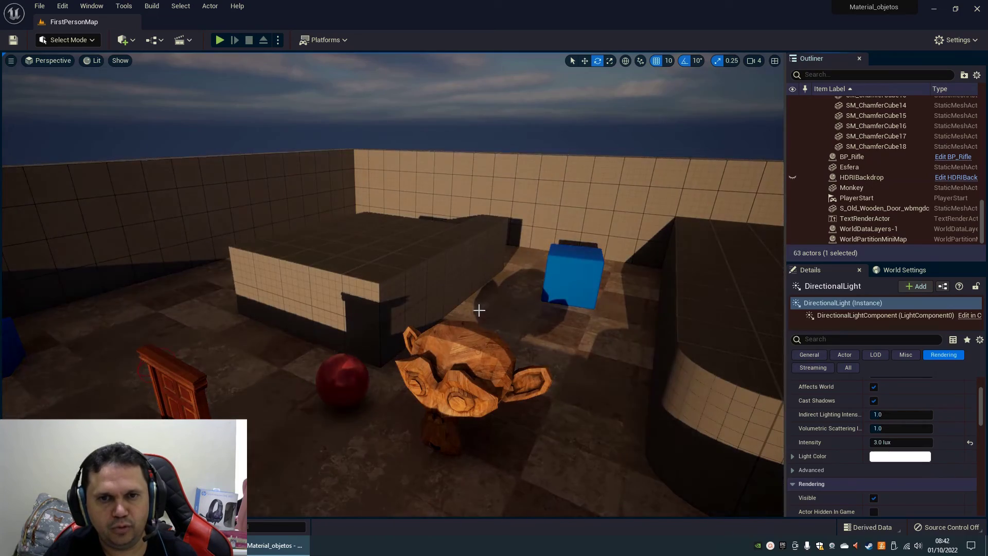
right_click_drag(480, 310, 250, 320)
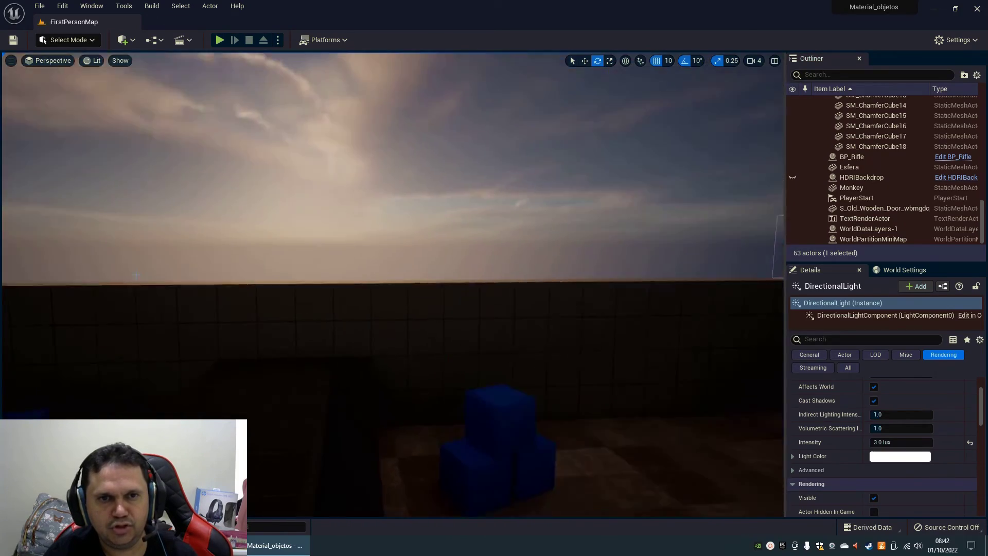
right_click_drag(95, 280, 455, 269)
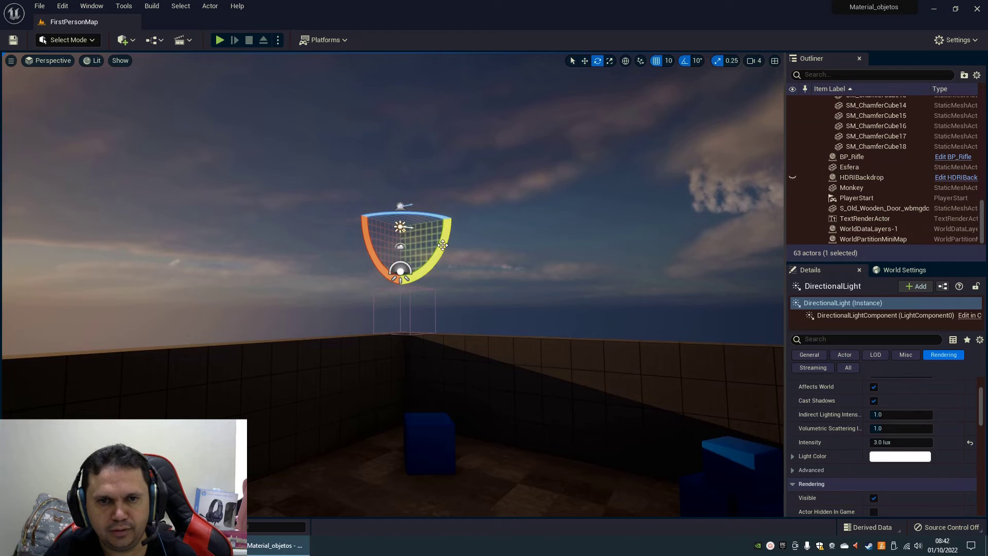
mouse_move(442, 245)
left_mouse_down()
mouse_move(419, 314)
mouse_move(429, 286)
left_mouse_up()
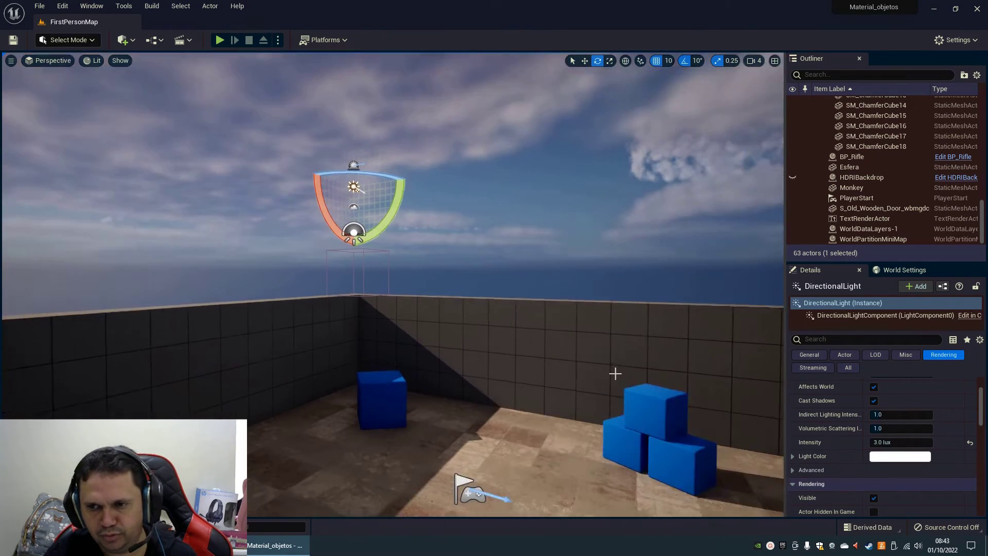
right_click_drag(624, 353, 623, 378)
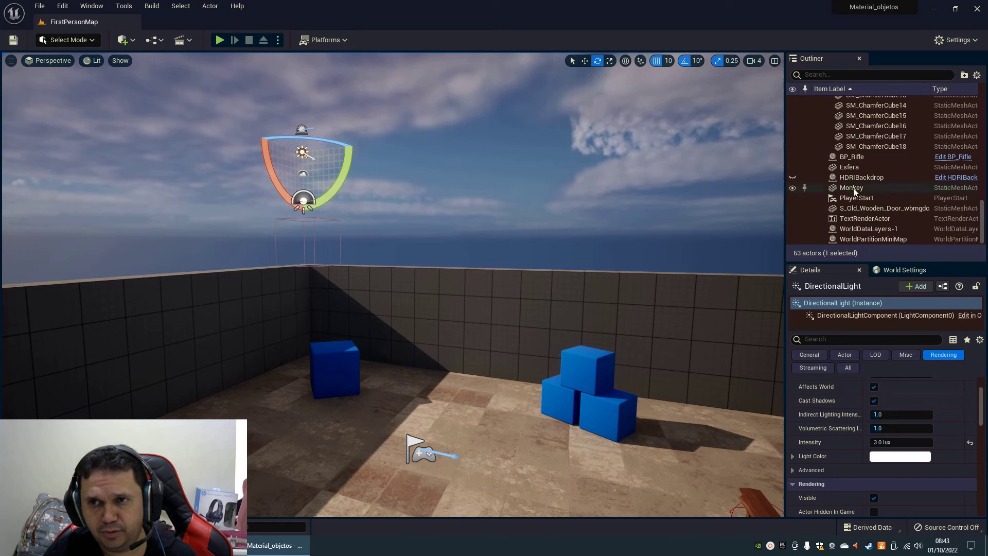
- Unhide the HDRIBackdrop and browse the DirectionalLight Details, showing 3.0 lux intensity
left_click(792, 177)
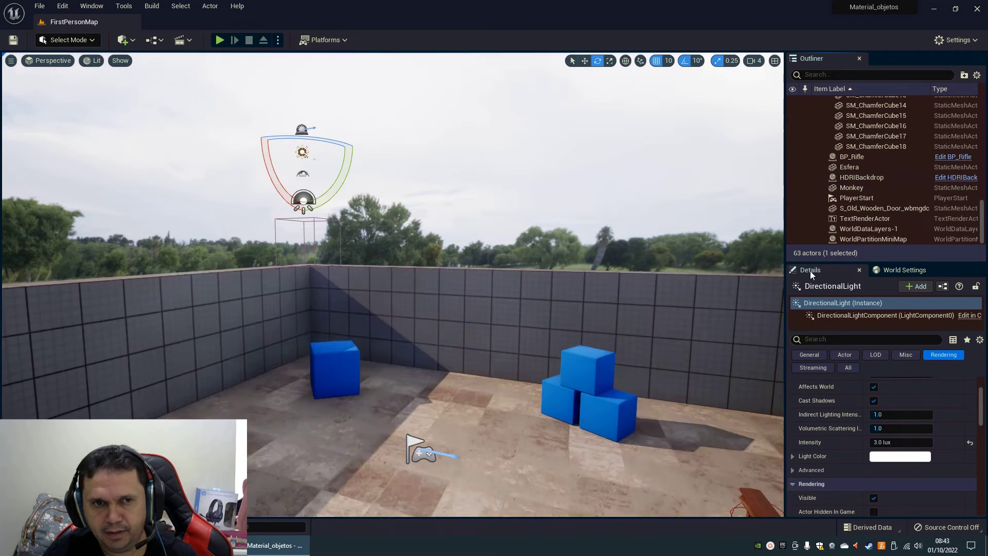
scroll(909, 190, "up", 3)
scroll(909, 189, "up", 3)
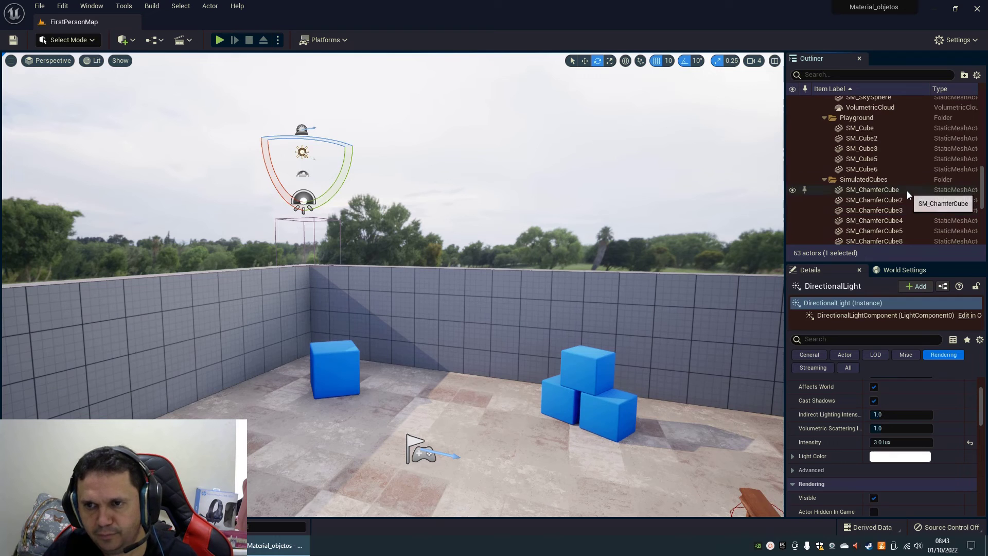
scroll(906, 191, "up", 3)
scroll(953, 468, "down", 1)
scroll(941, 468, "down", 1)
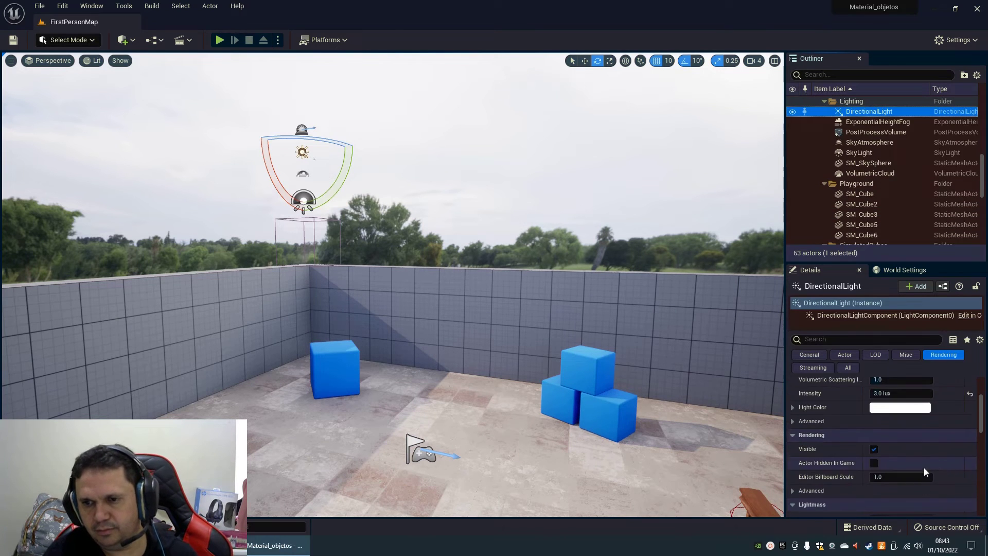
scroll(924, 467, "down", 1)
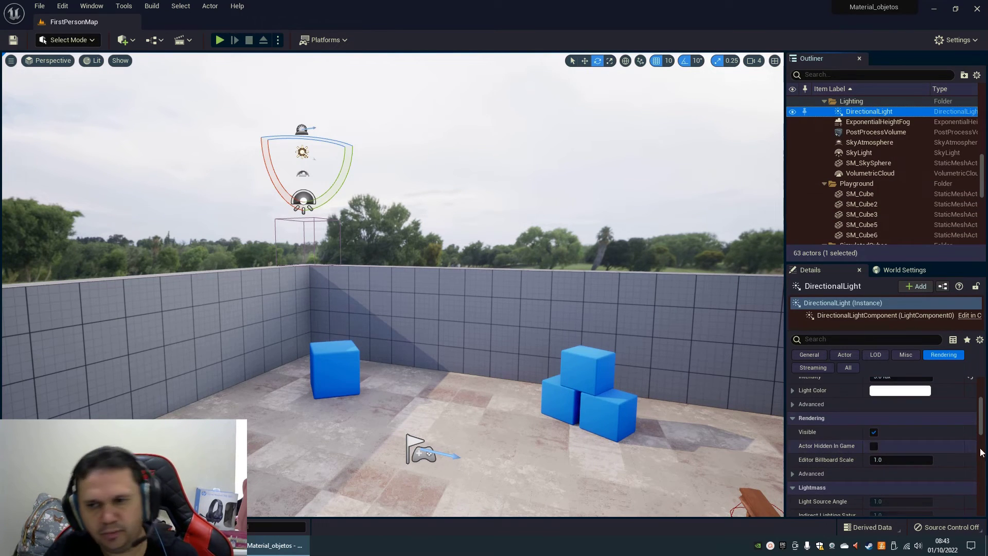
scroll(912, 452, "down", 2)
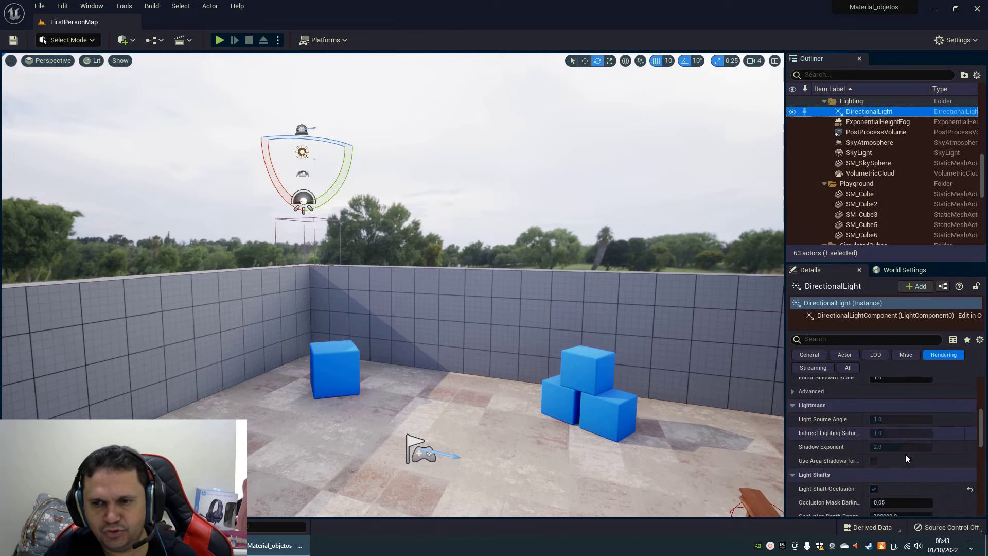
scroll(906, 454, "down", 2)
scroll(908, 453, "down", 2)
scroll(906, 456, "down", 1)
scroll(906, 456, "down", 2)
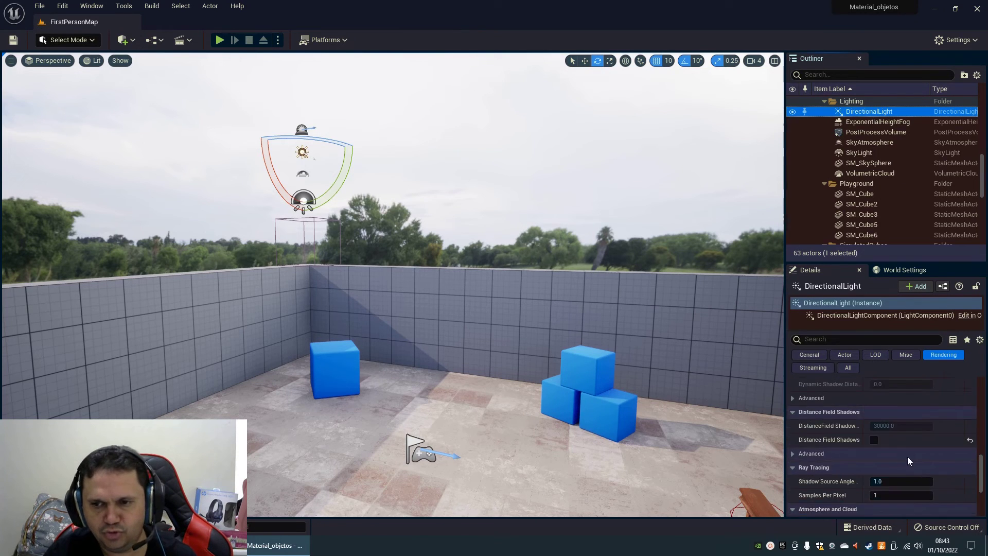
scroll(897, 458, "down", 2)
scroll(900, 463, "down", 2)
scroll(902, 465, "down", 2)
scroll(874, 460, "up", 5)
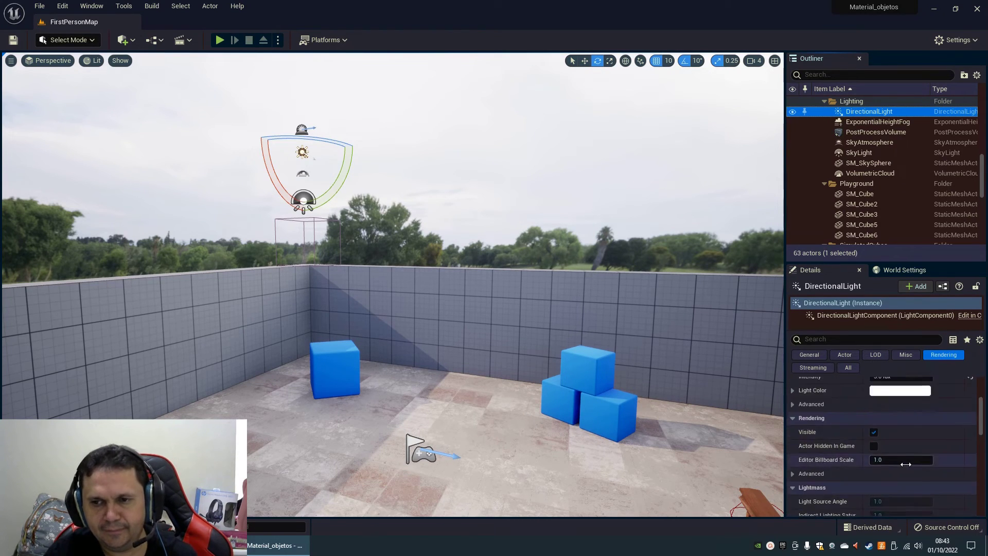
scroll(844, 457, "up", 3)
scroll(888, 455, "down", 3)
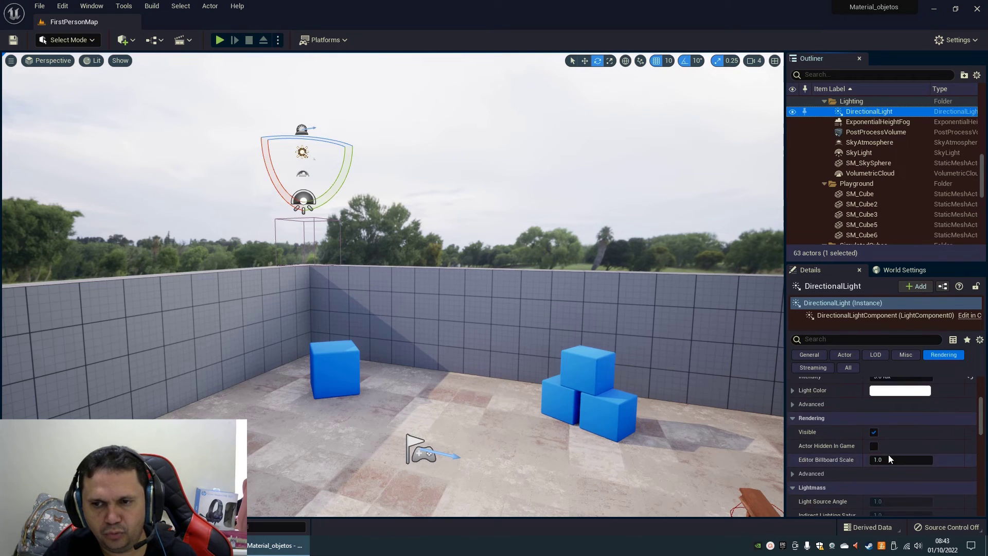
scroll(888, 454, "down", 3)
right_click_drag(396, 347, 569, 399)
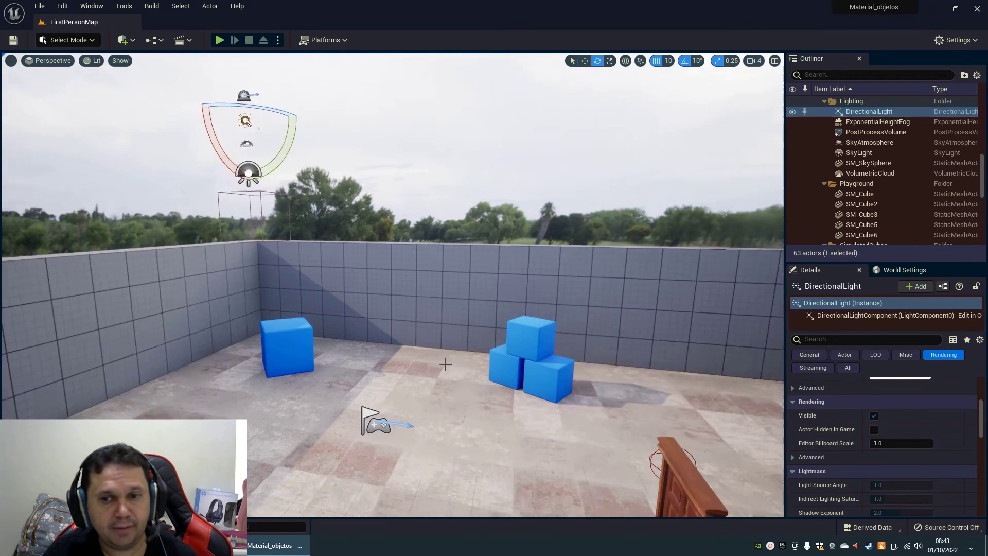
- Play the level with Alt+P, look around and walk left toward the curved wall
key("alt+p")
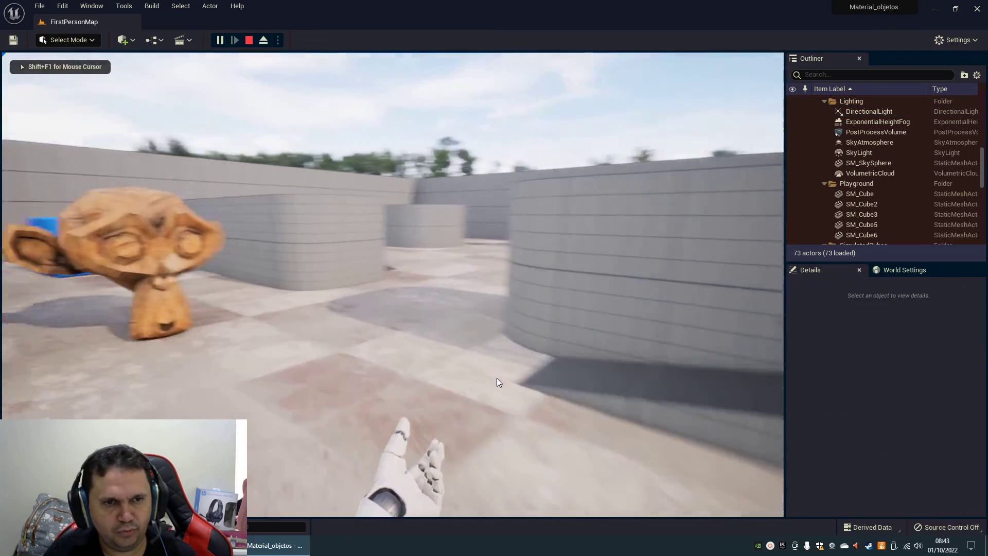
mouse_move(430, 375)
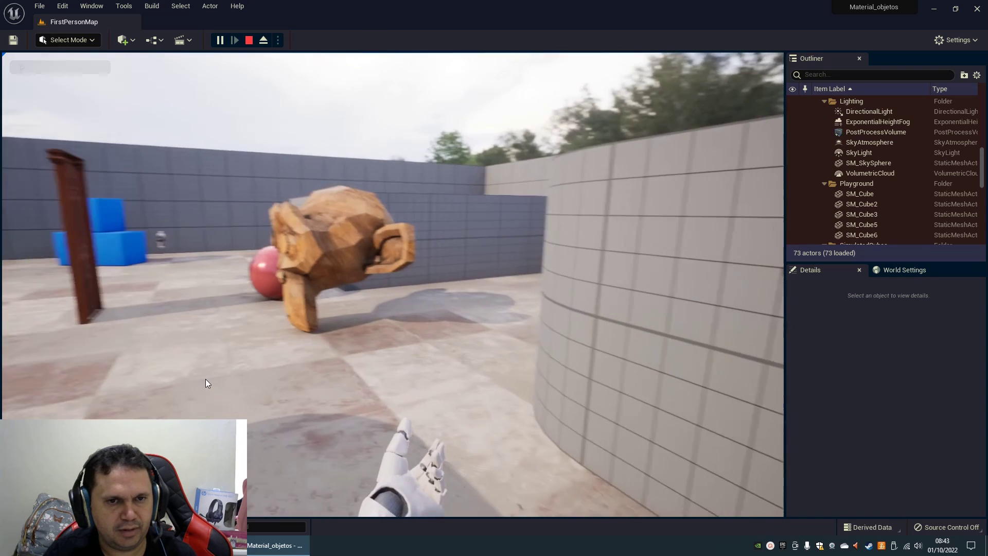
mouse_move(176, 359)
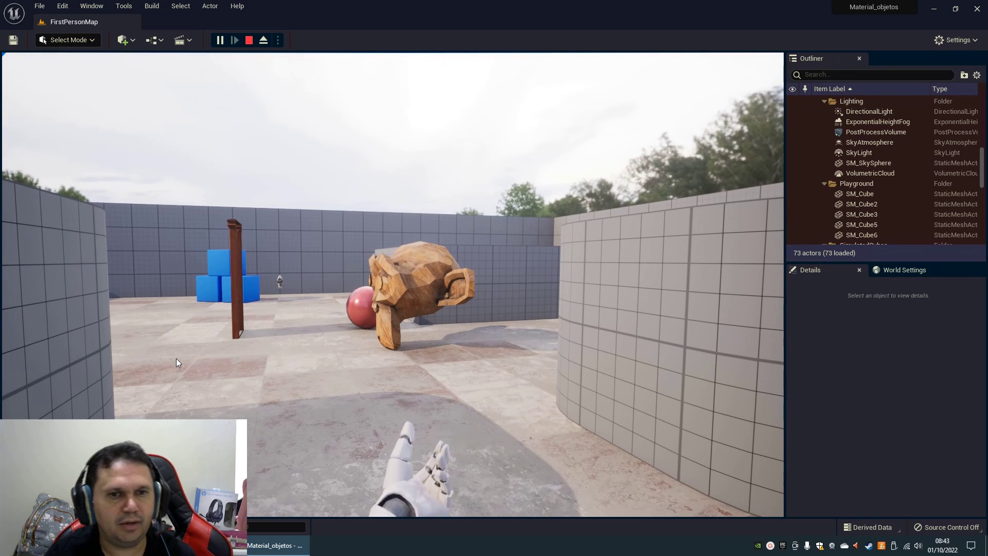
key("a")
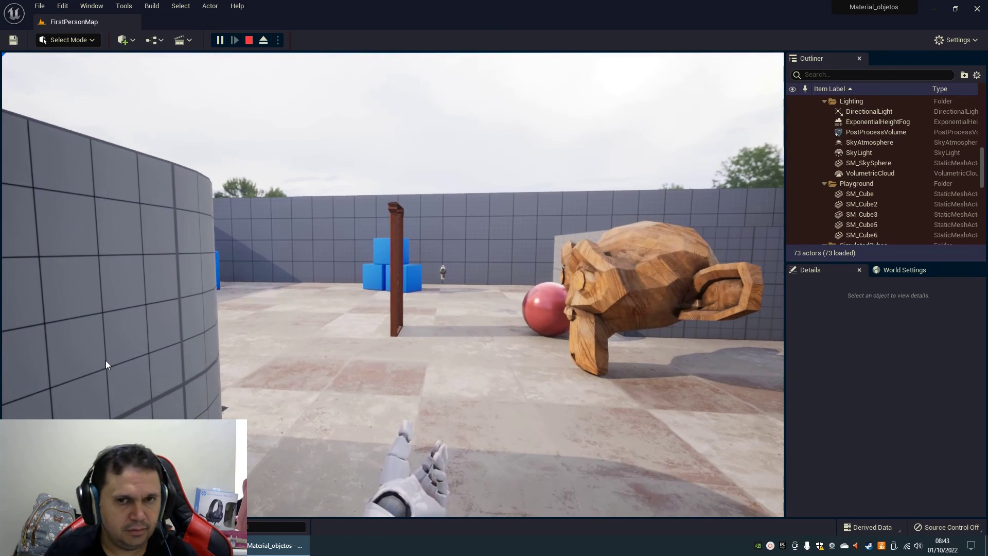